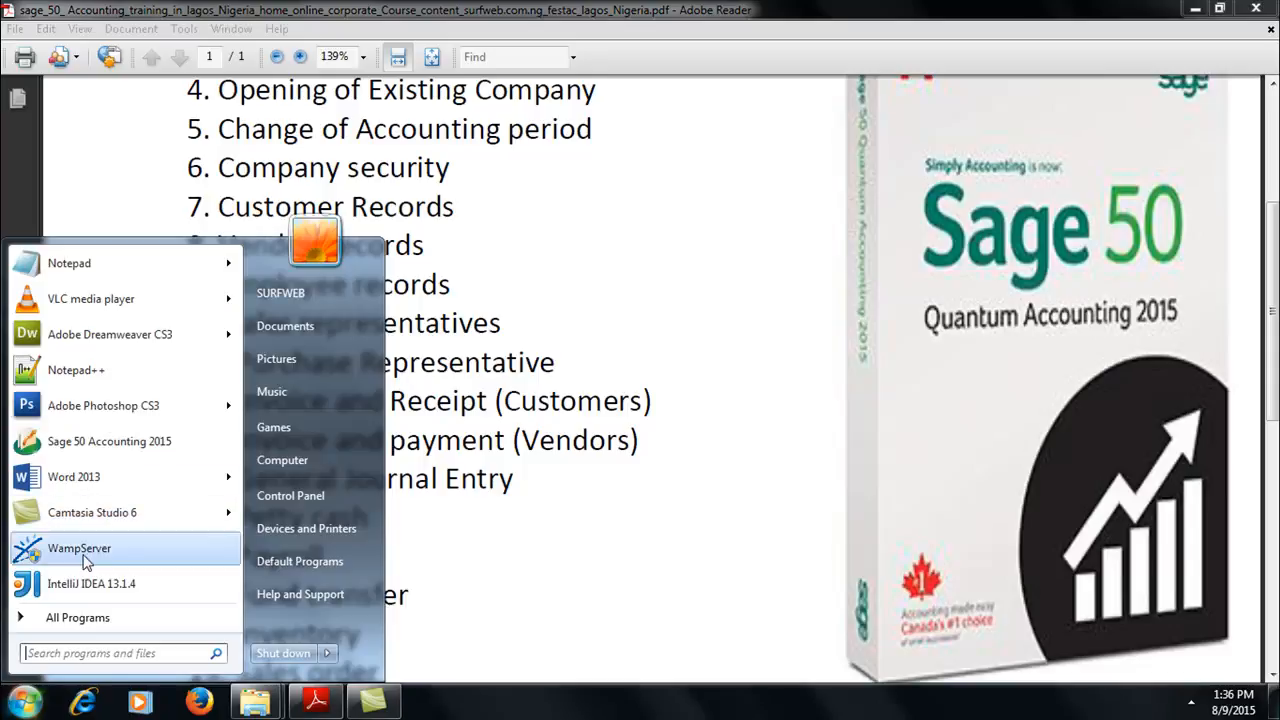
Step: Switch to Sage 50 Accounting 2015, cancel the preset company's login and open the existing company Surfweb
{"action": "left_click", "coordinate": [88, 443]}
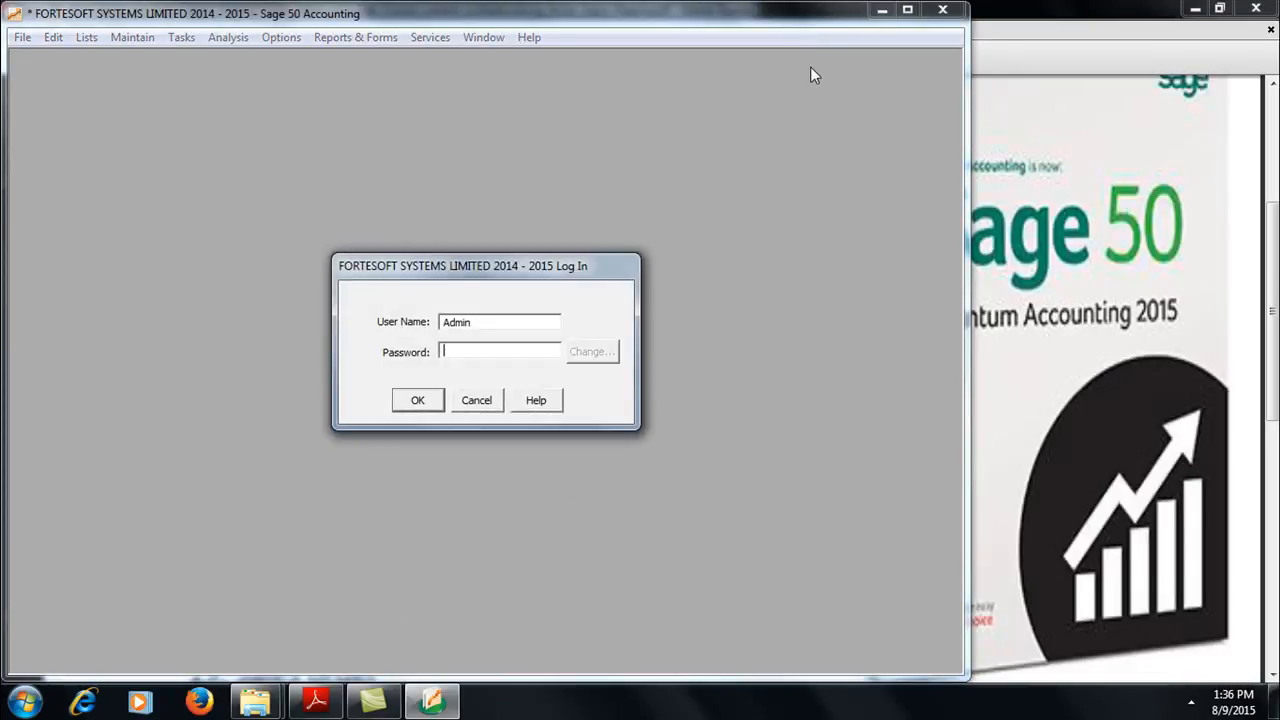
{"action": "left_click", "coordinate": [476, 401]}
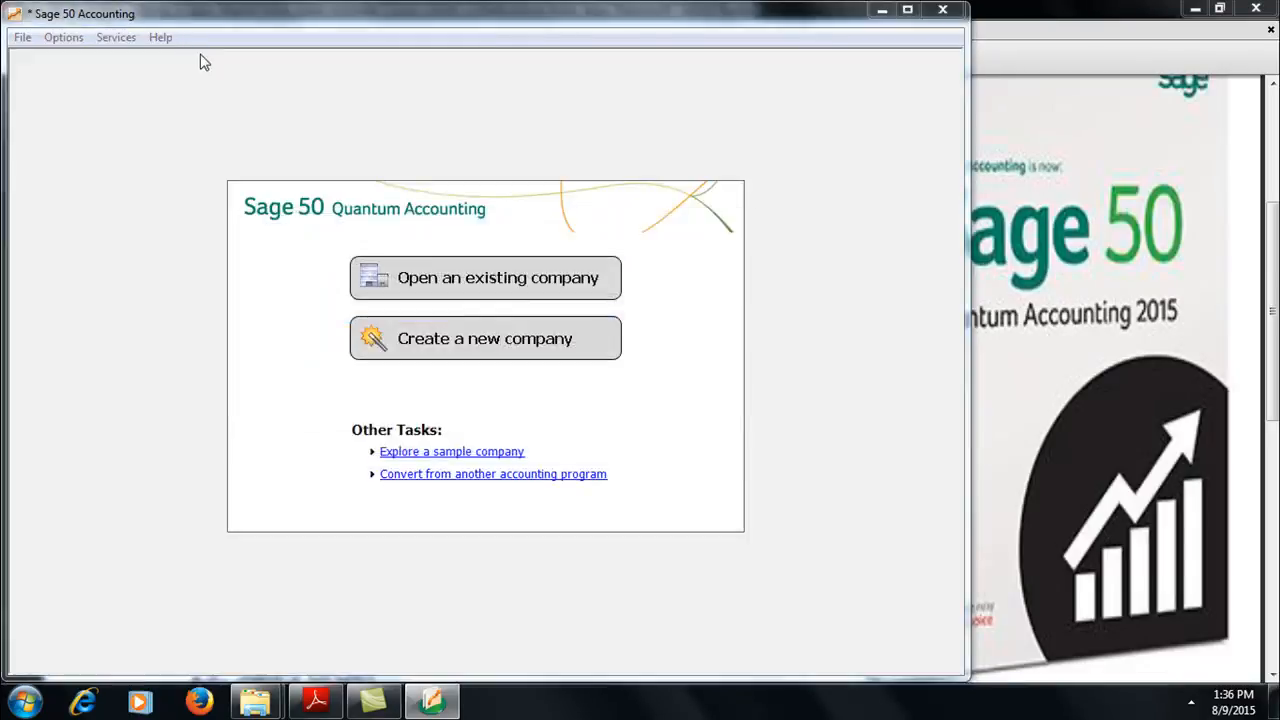
{"action": "left_click", "coordinate": [312, 334]}
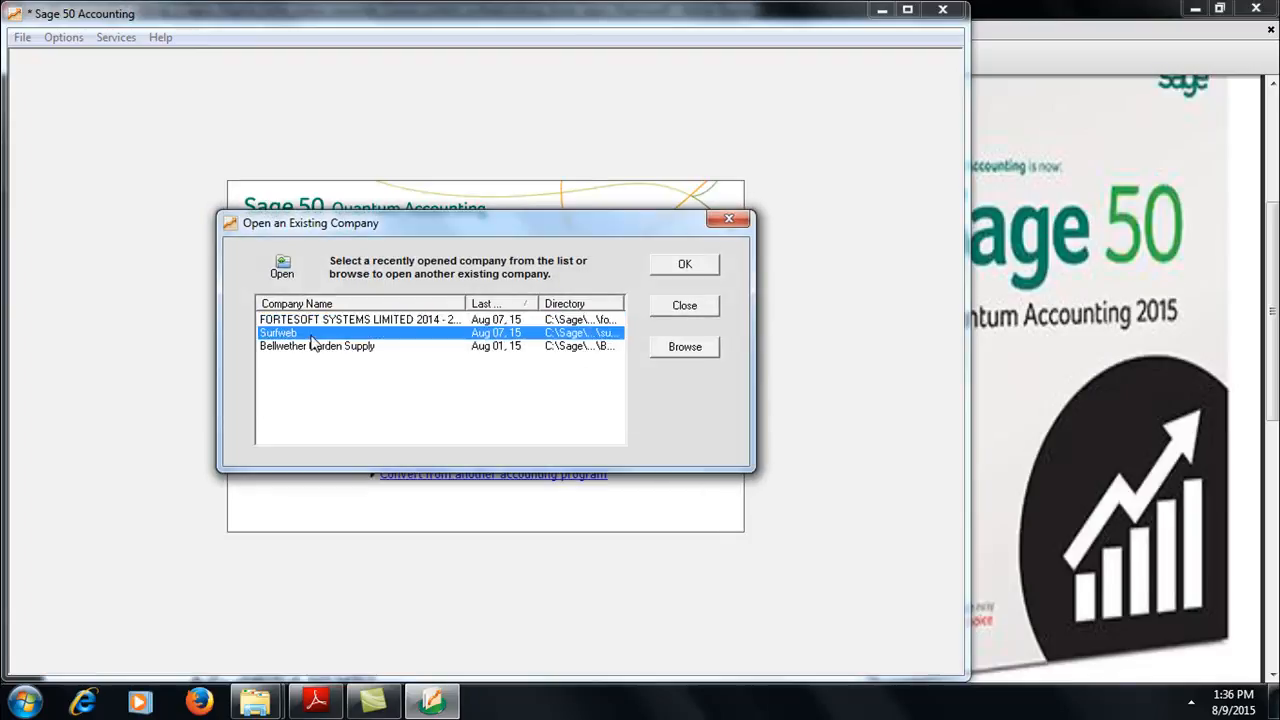
{"action": "left_click", "coordinate": [679, 264]}
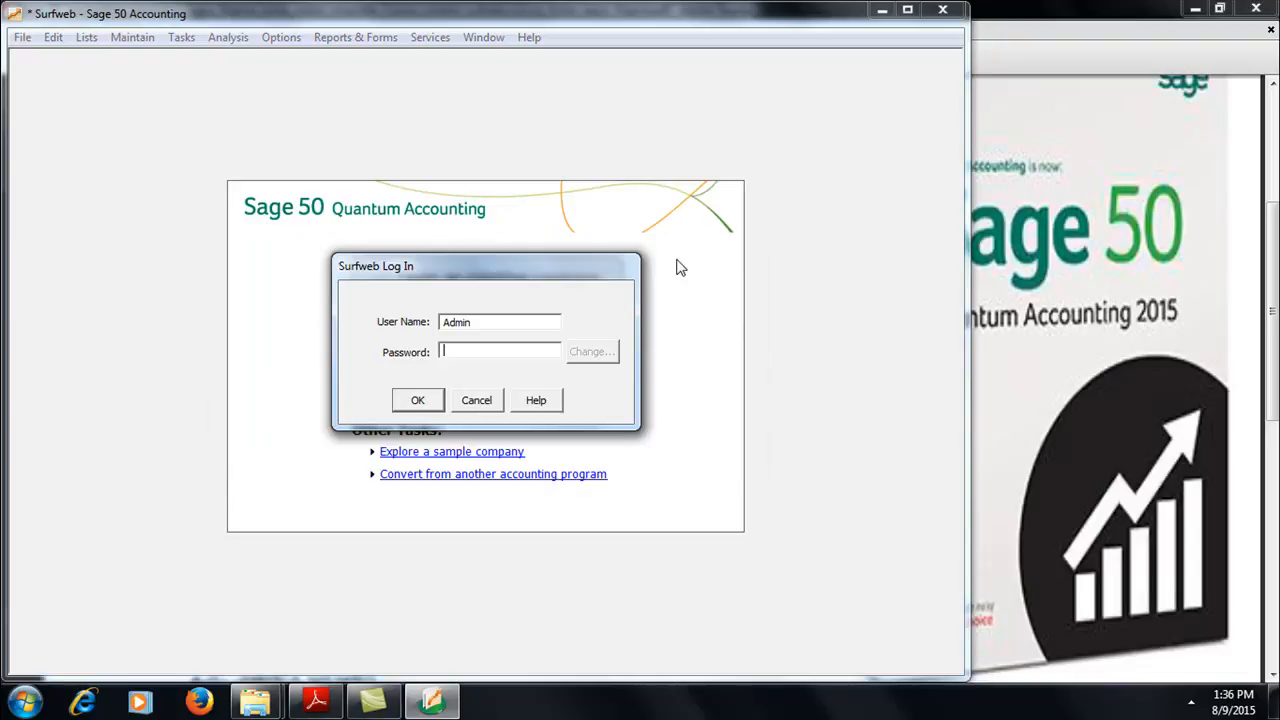
Step: Log in to Surfweb with the account password, dismiss the obsolescence notice and maximize the program window
{"action": "type", "text": "**"}
{"action": "key", "text": "Return"}
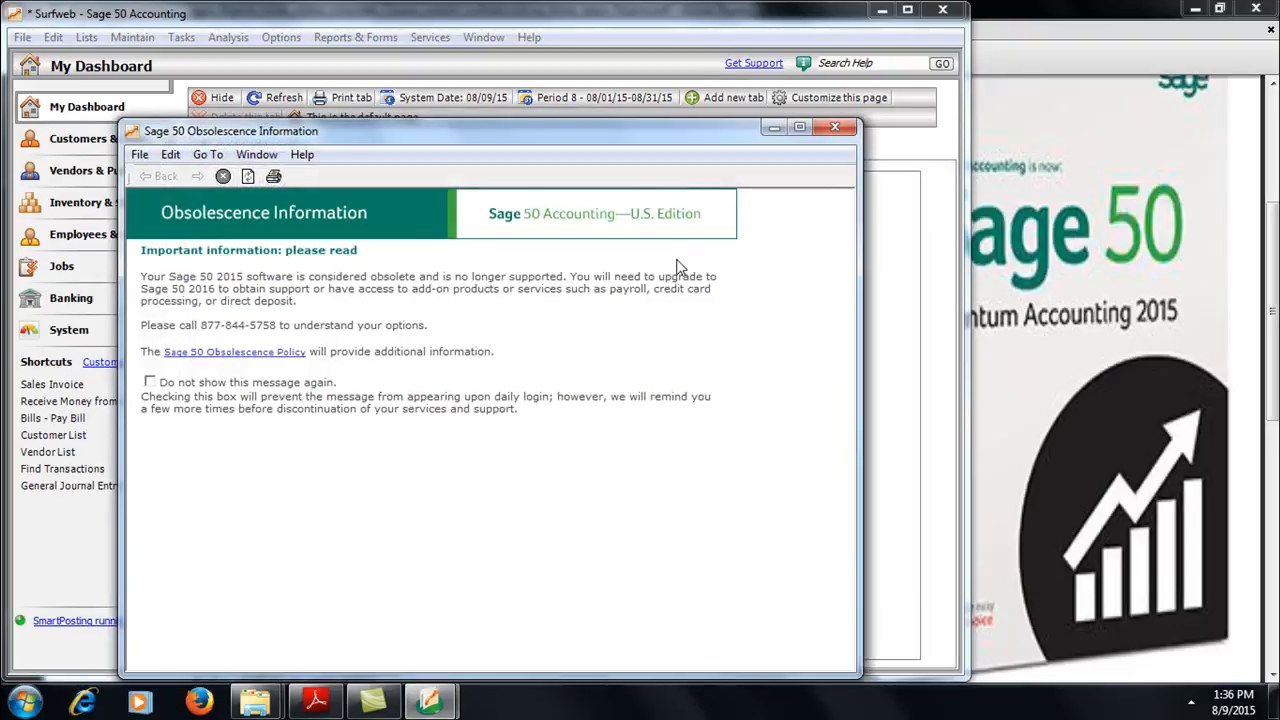
{"action": "left_click", "coordinate": [835, 127]}
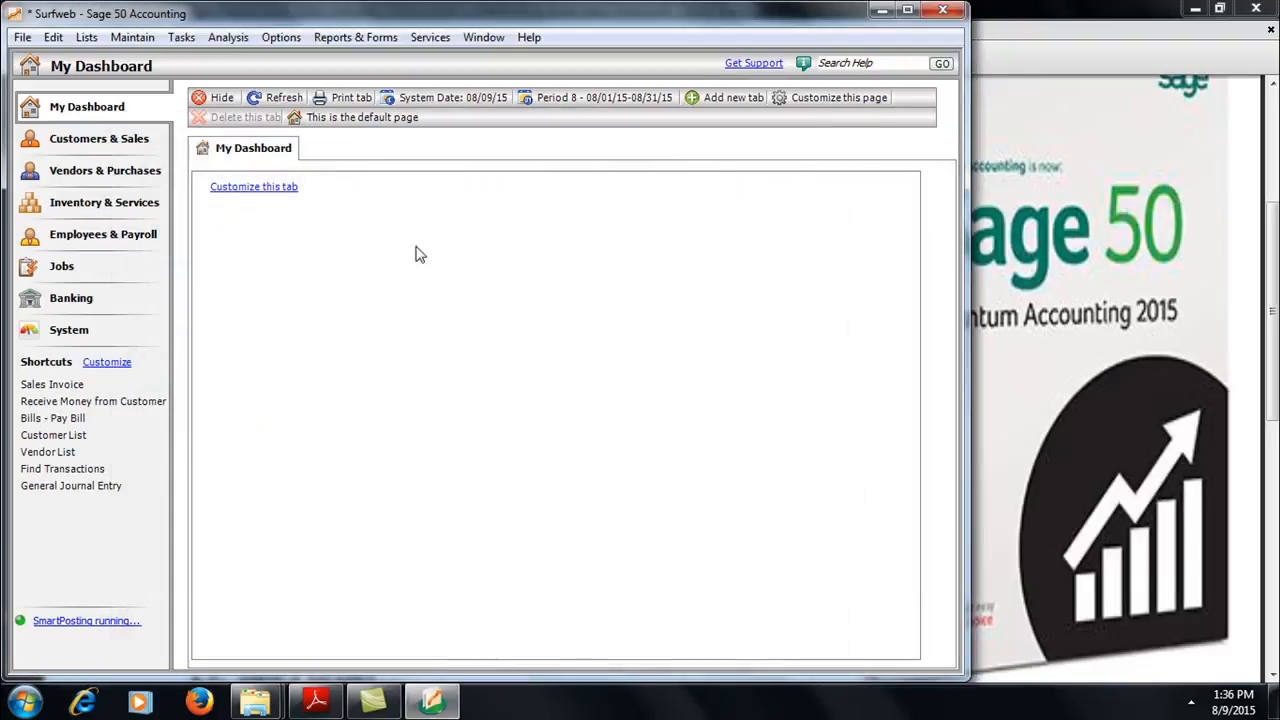
{"action": "left_click", "coordinate": [908, 12]}
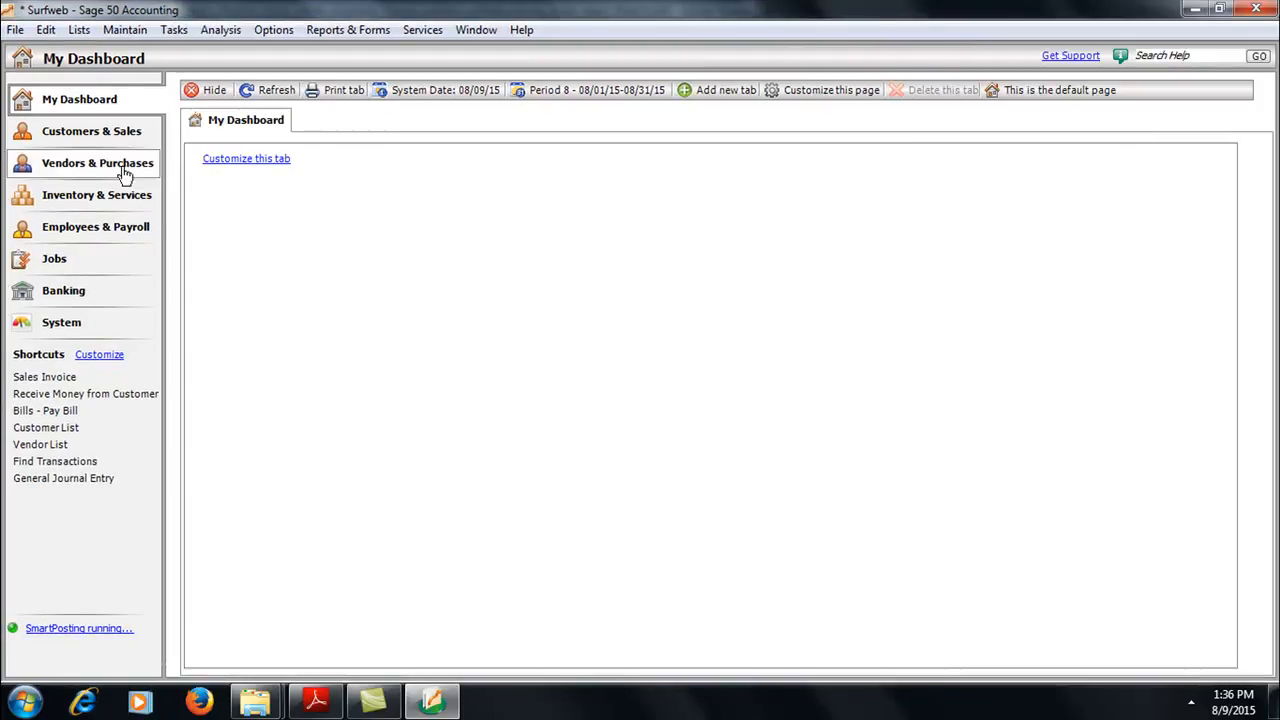
Step: Review the Customers & Sales, Vendors & Purchases, Inventory & Services and Employees & Payroll pages, dismissing the Sage Advisor displays
{"action": "left_click", "coordinate": [88, 130]}
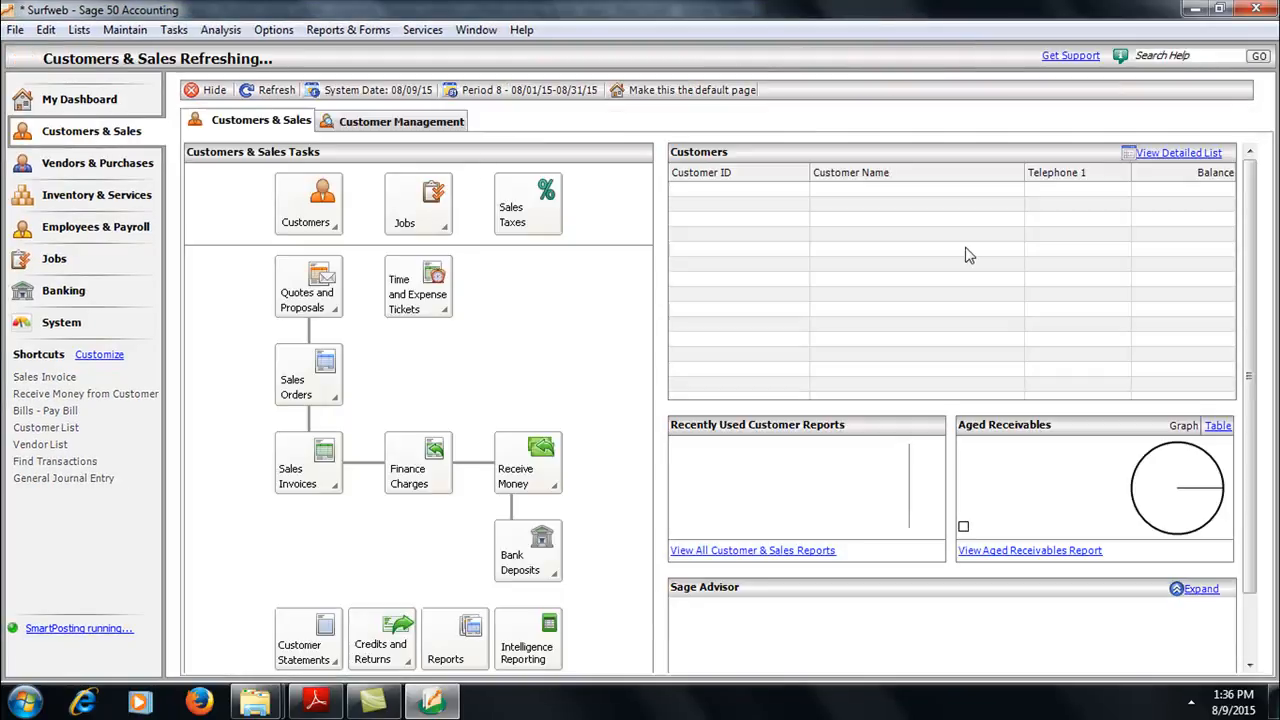
{"action": "left_click", "coordinate": [82, 162]}
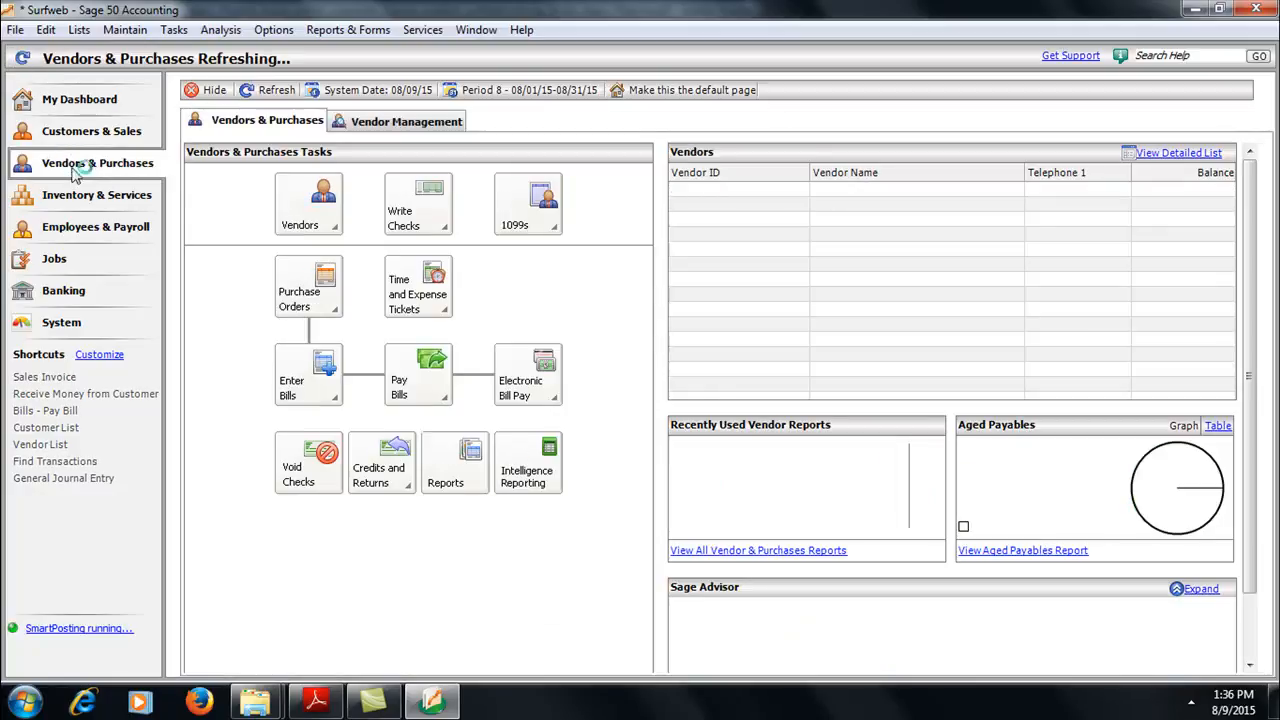
{"action": "left_click", "coordinate": [80, 195]}
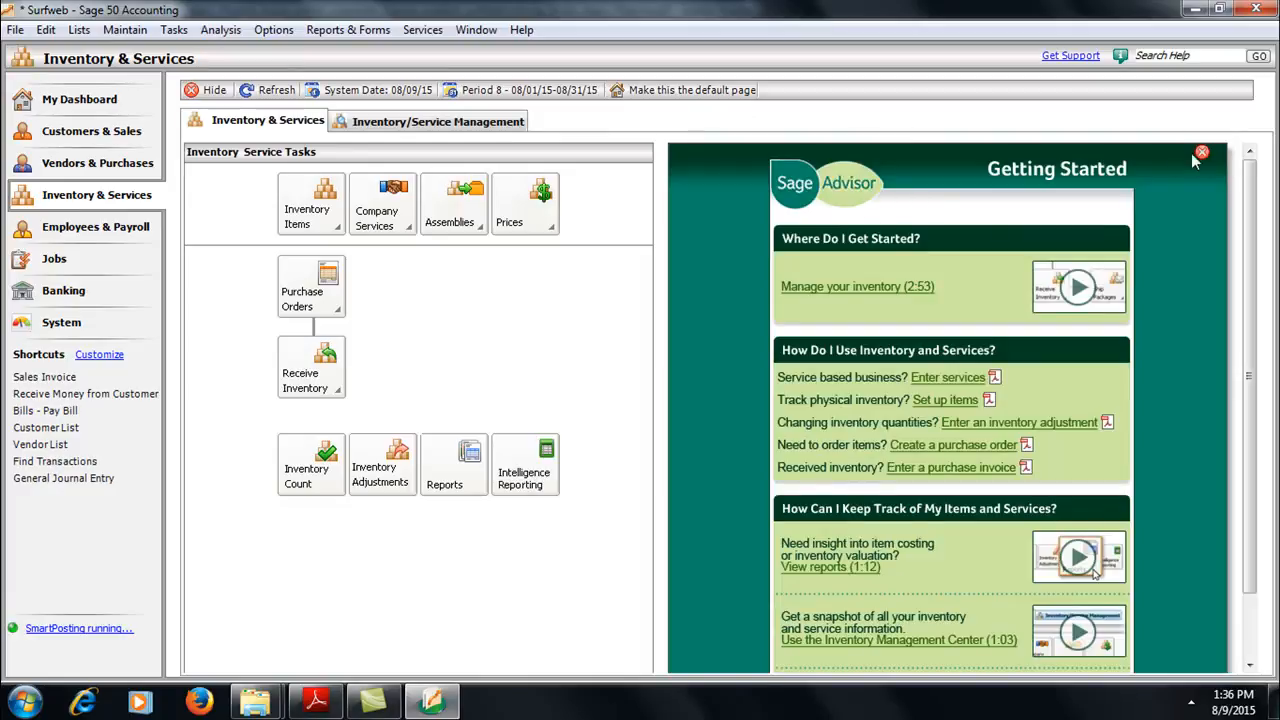
{"action": "left_click", "coordinate": [1202, 152]}
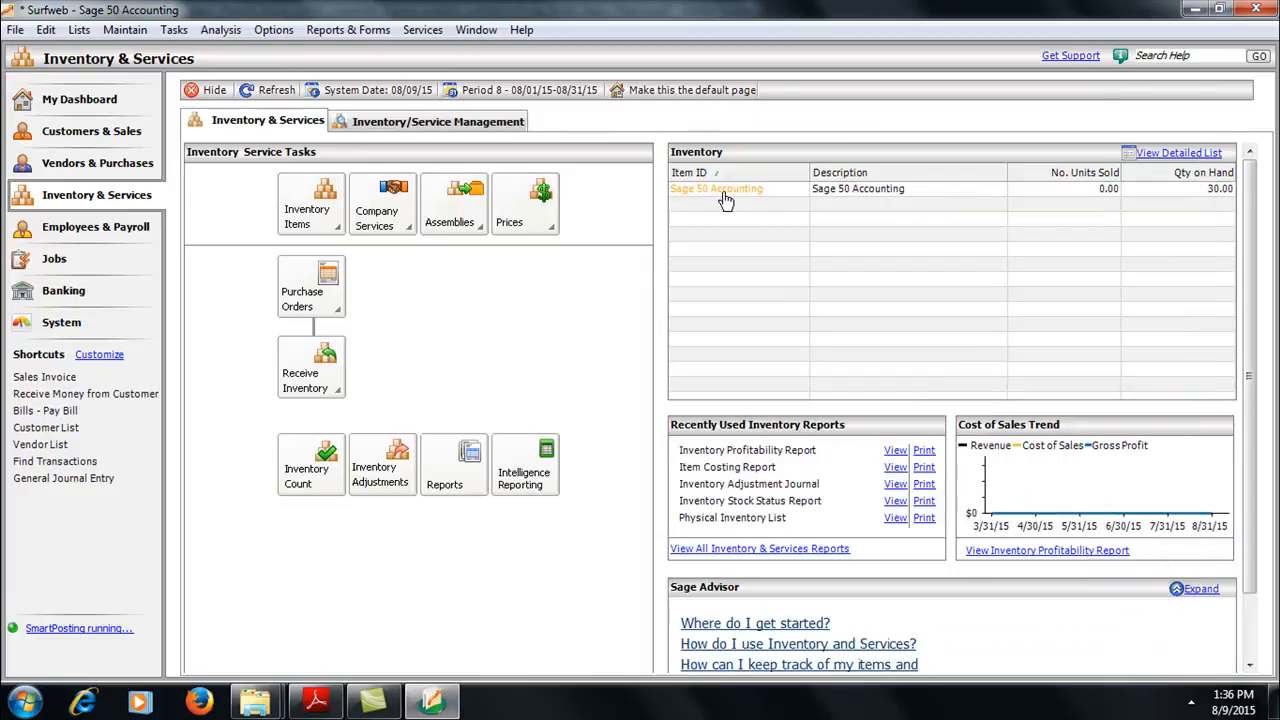
{"action": "left_click", "coordinate": [57, 228]}
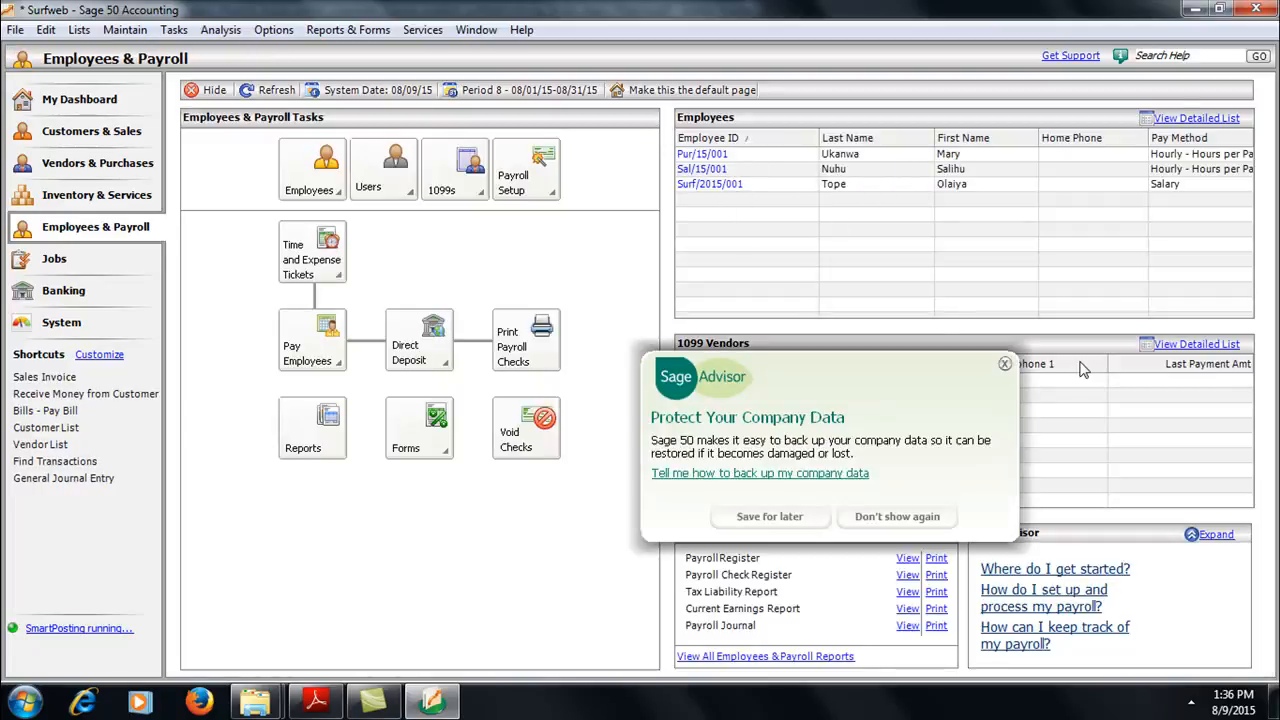
{"action": "left_click", "coordinate": [1004, 363]}
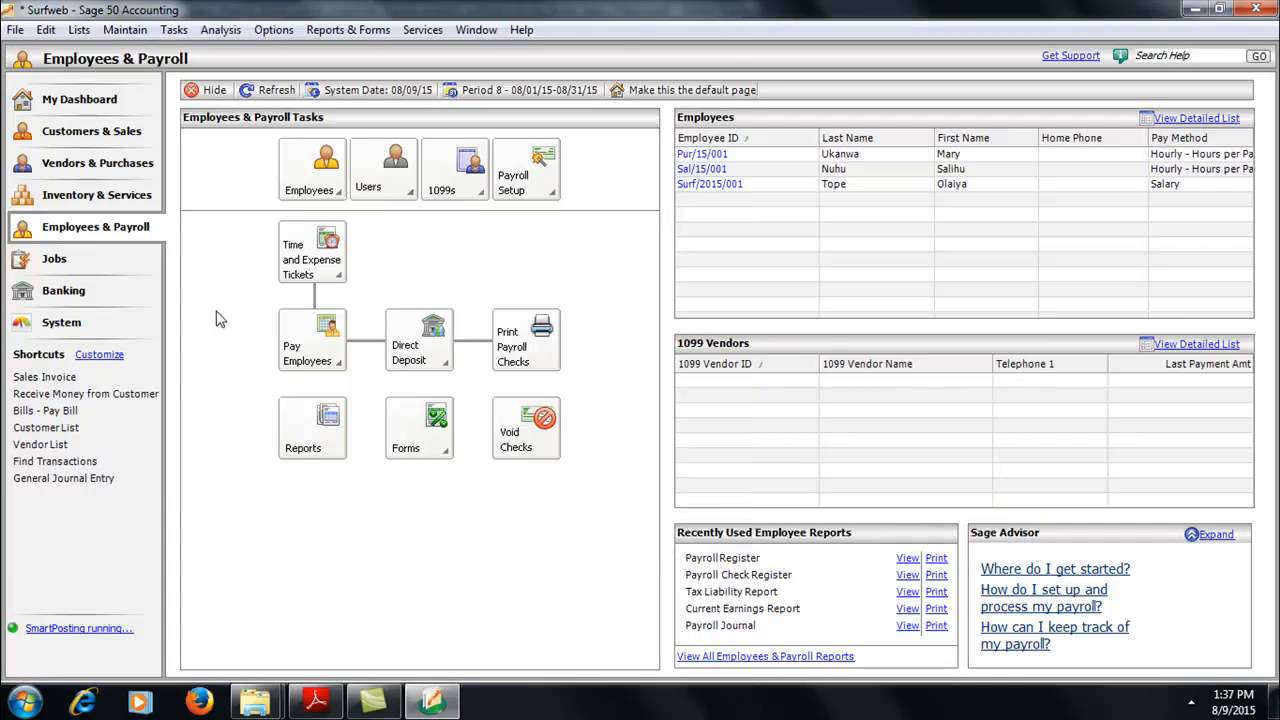
Step: Examine the full list of account balances on the Banking page
{"action": "left_click", "coordinate": [64, 291]}
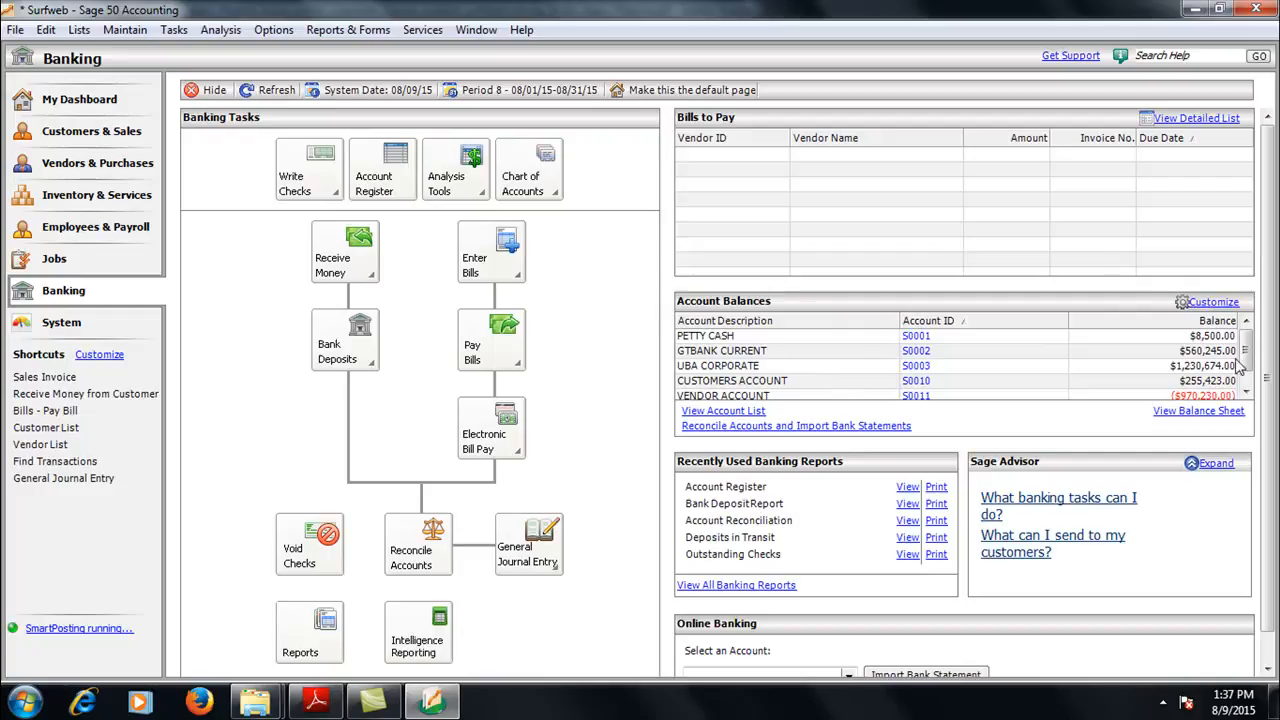
{"action": "left_click", "coordinate": [1246, 395]}
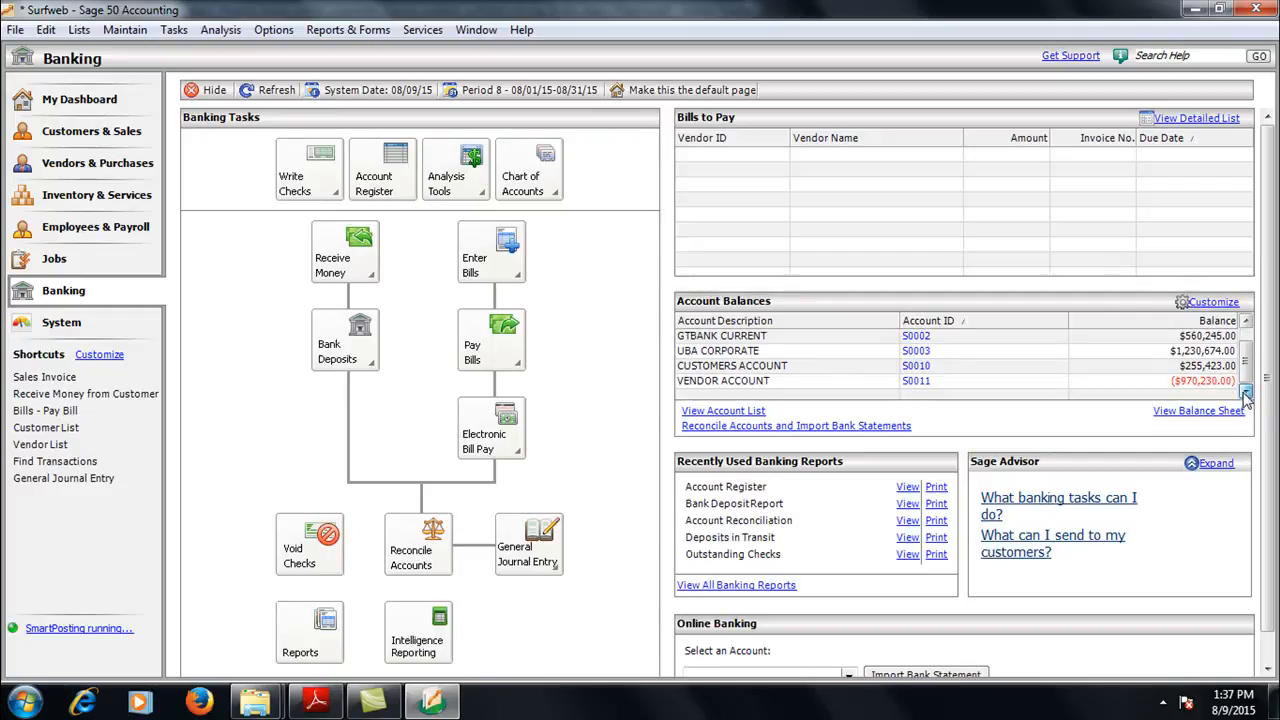
{"action": "left_click", "coordinate": [1246, 321]}
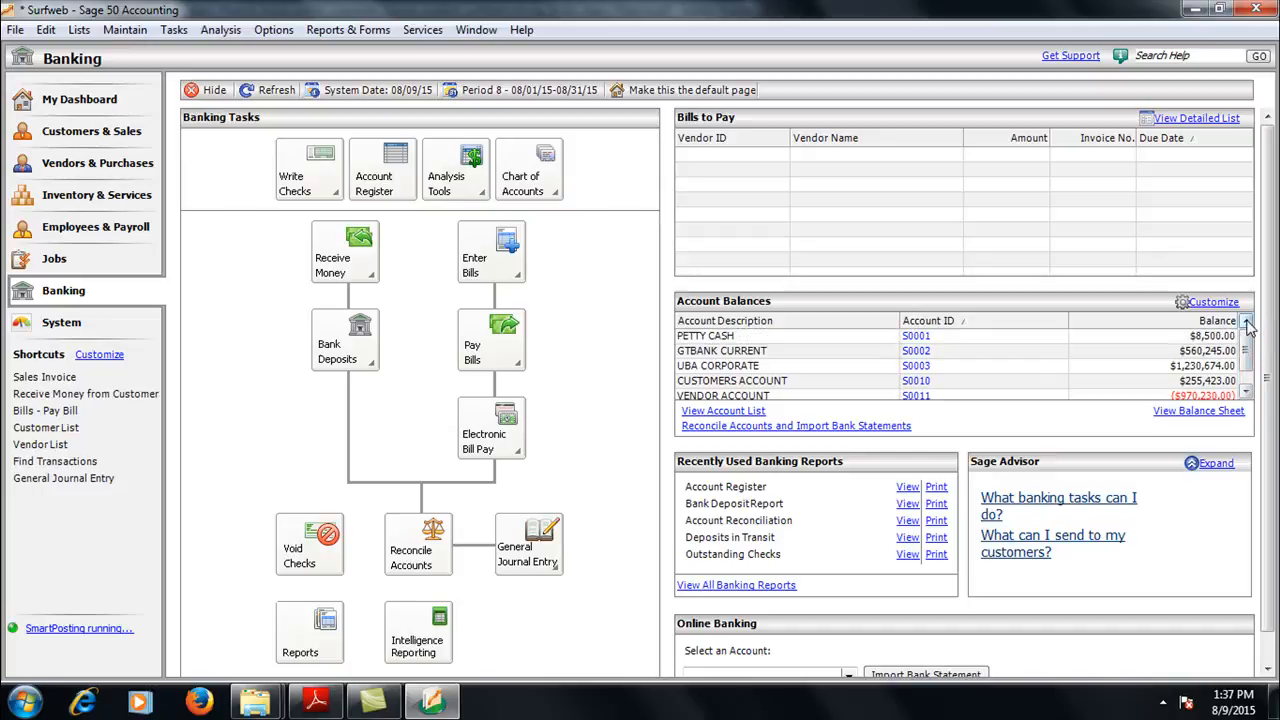
{"action": "left_click", "coordinate": [1246, 394]}
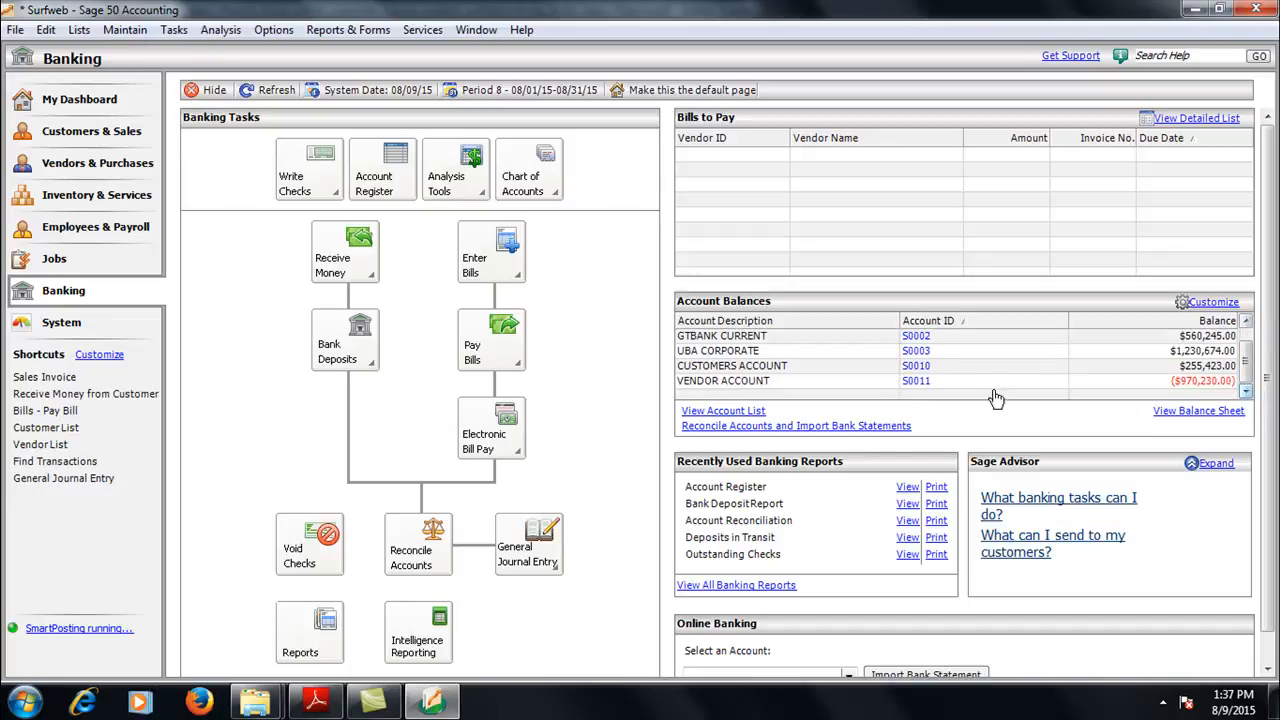
{"action": "left_click", "coordinate": [1246, 321]}
Step: Revisit the Vendors & Purchases page and My Dashboard, and return to Customers & Sales
{"action": "left_click", "coordinate": [74, 163]}
{"action": "left_click", "coordinate": [76, 131]}
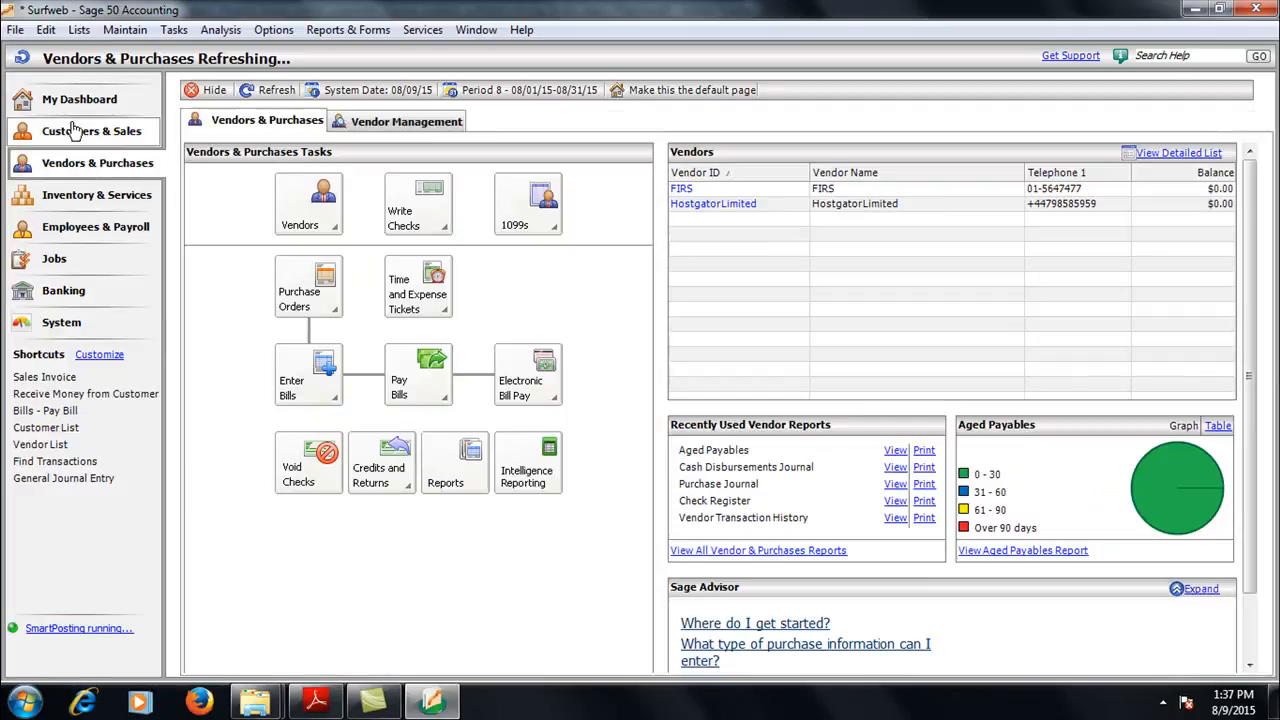
{"action": "left_click", "coordinate": [78, 102]}
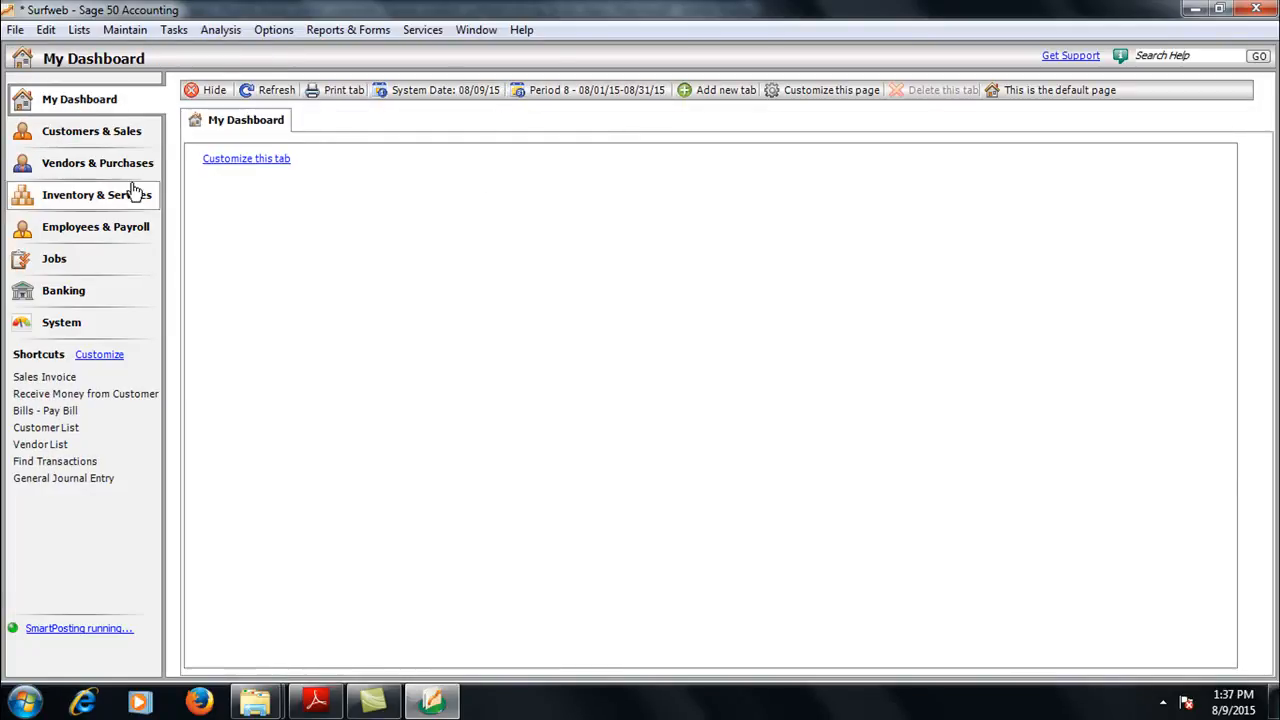
{"action": "left_click", "coordinate": [113, 136]}
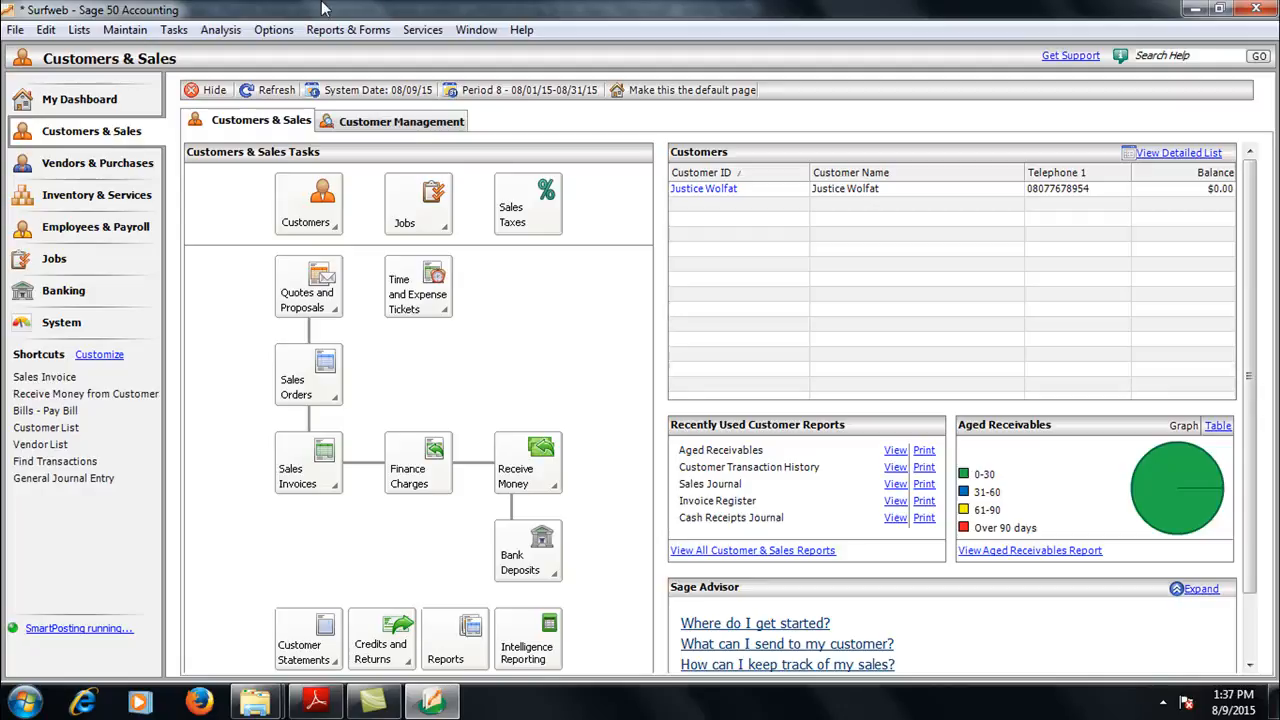
Step: Open a new Sales/Invoicing form and move its window clear of the navigation pane
{"action": "left_click", "coordinate": [110, 36]}
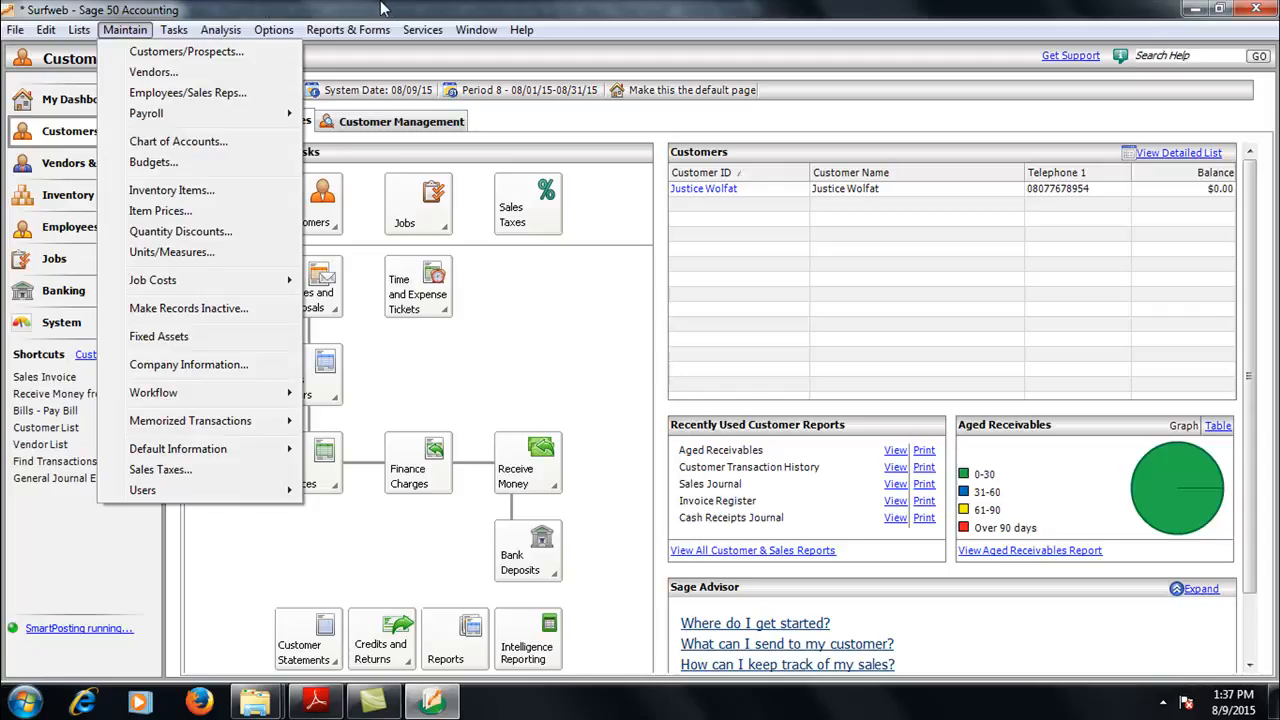
{"action": "left_click", "coordinate": [114, 33]}
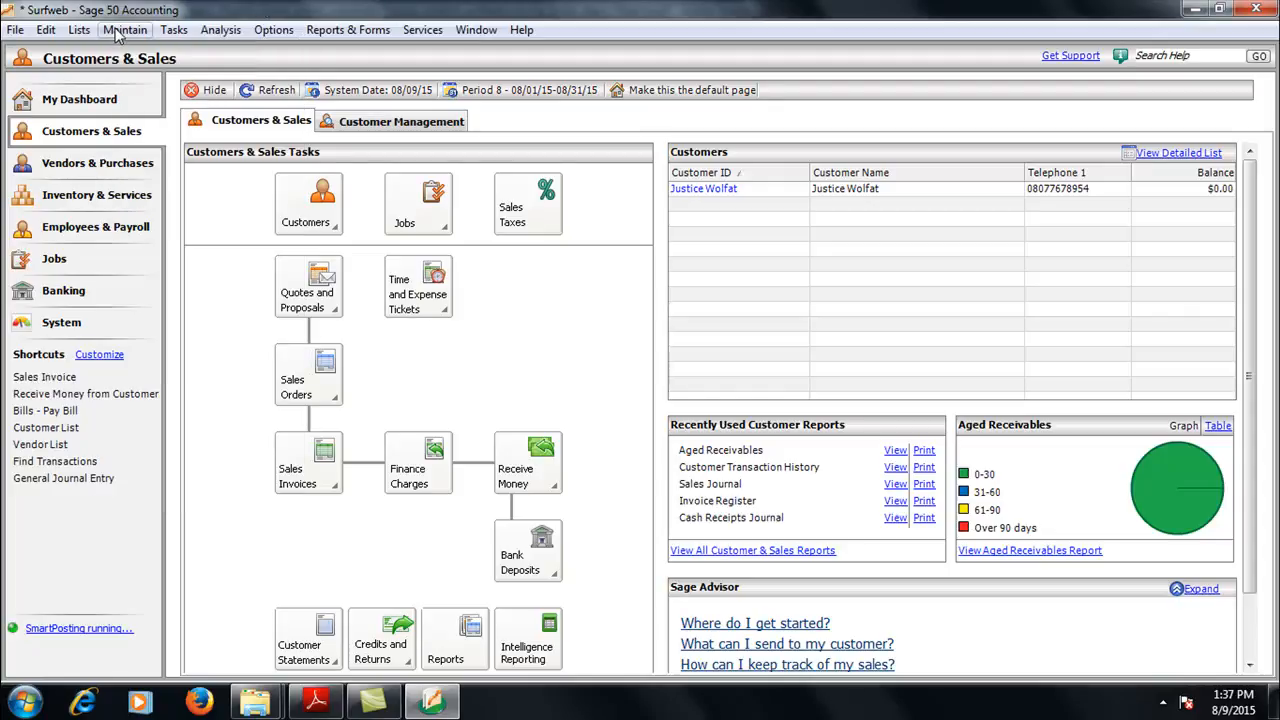
{"action": "left_click", "coordinate": [174, 31]}
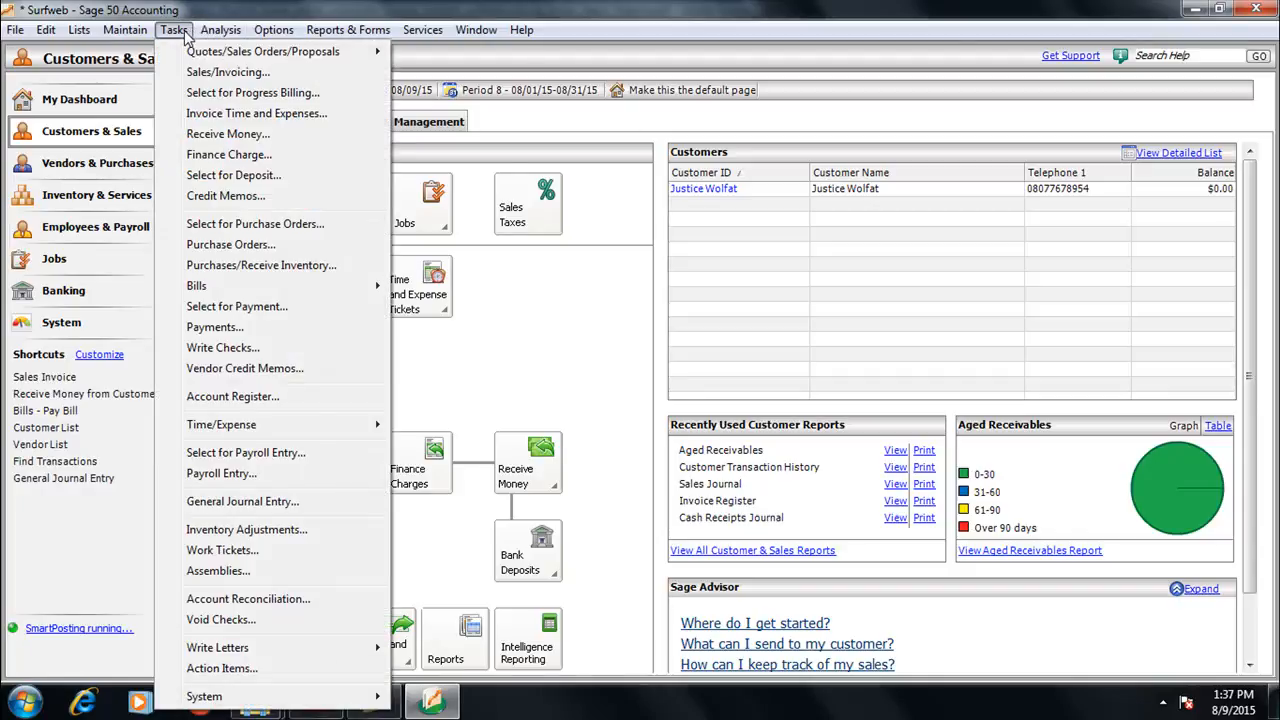
{"action": "left_click", "coordinate": [222, 73]}
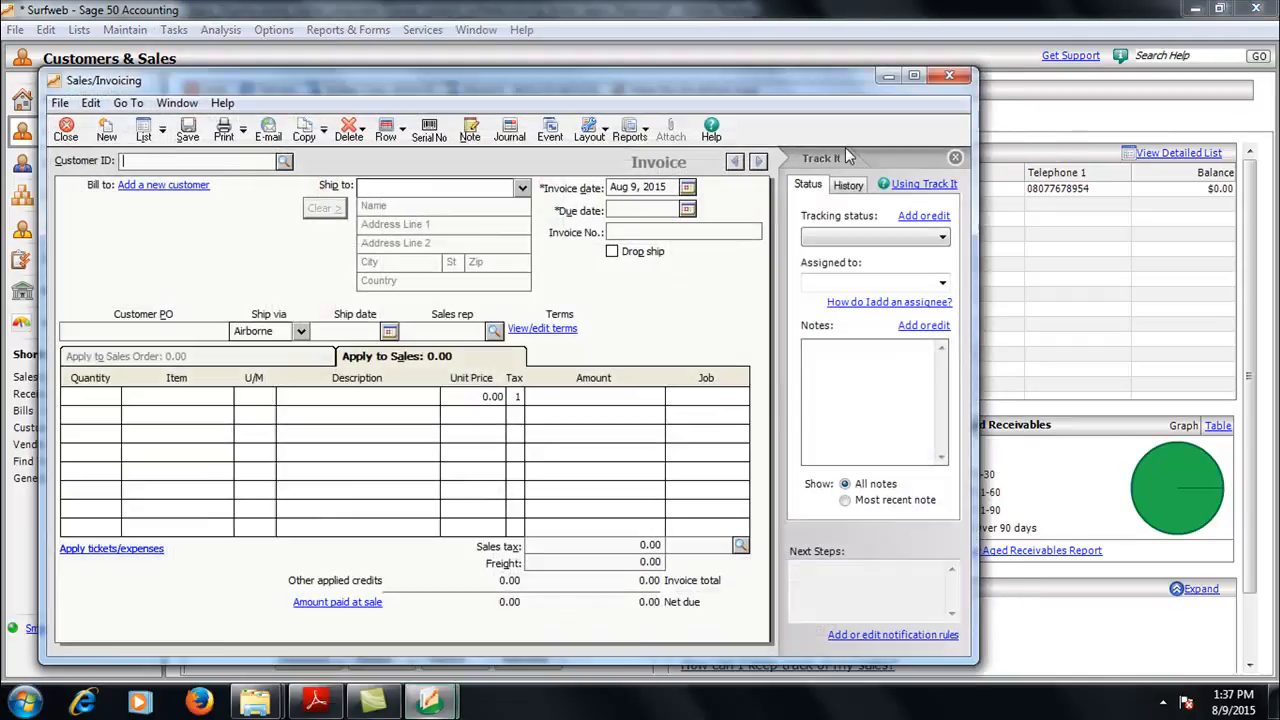
{"action": "left_click_drag", "start_coordinate": [550, 88], "coordinate": [697, 96]}
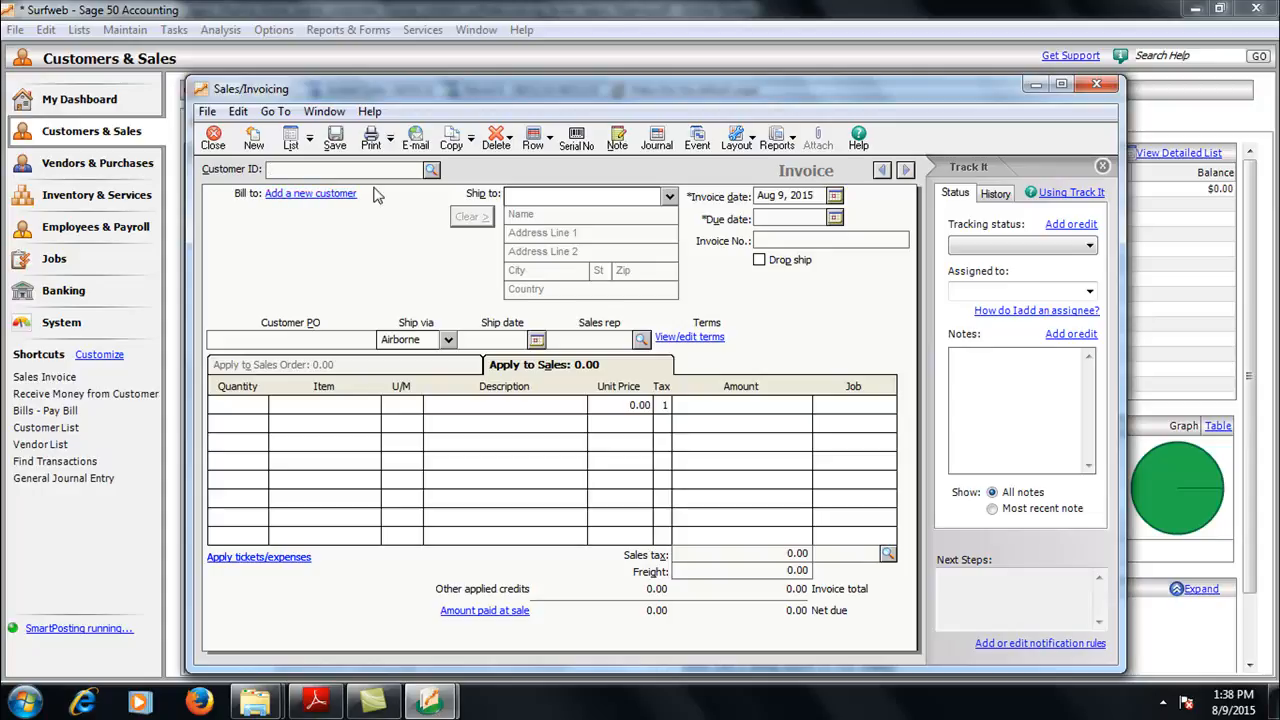
{"action": "left_click", "coordinate": [432, 172]}
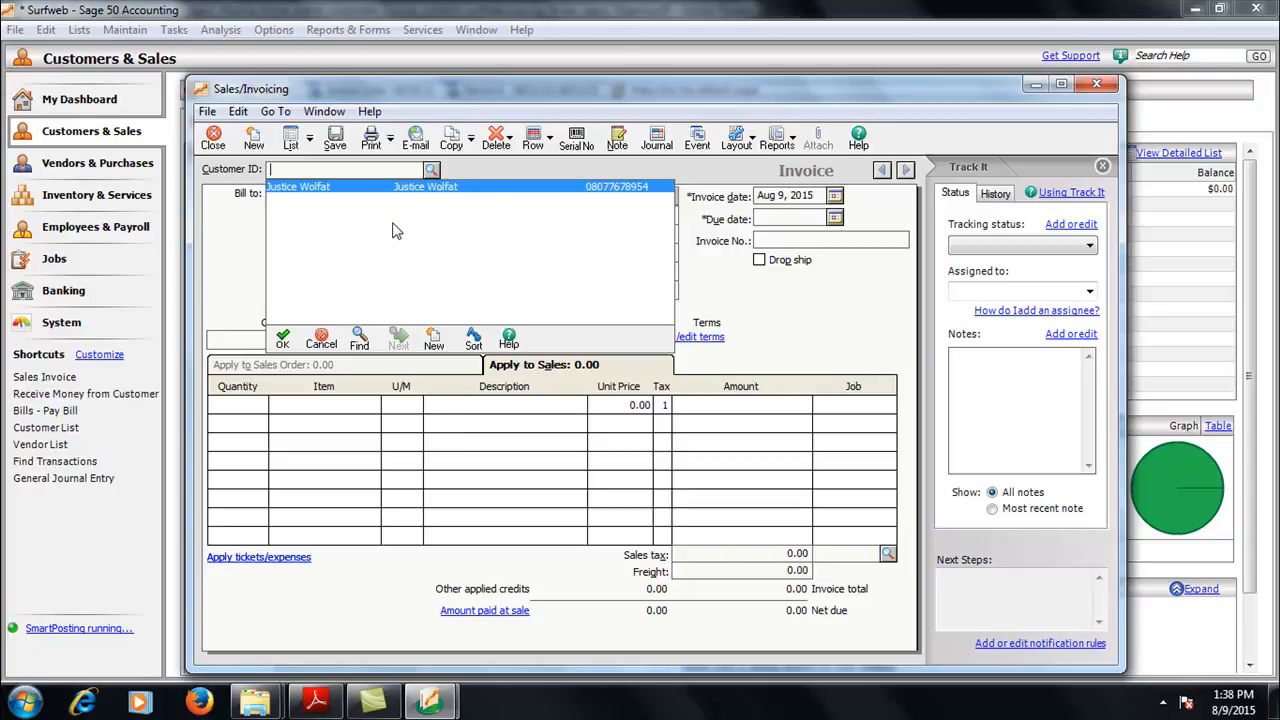
{"action": "left_click", "coordinate": [433, 340]}
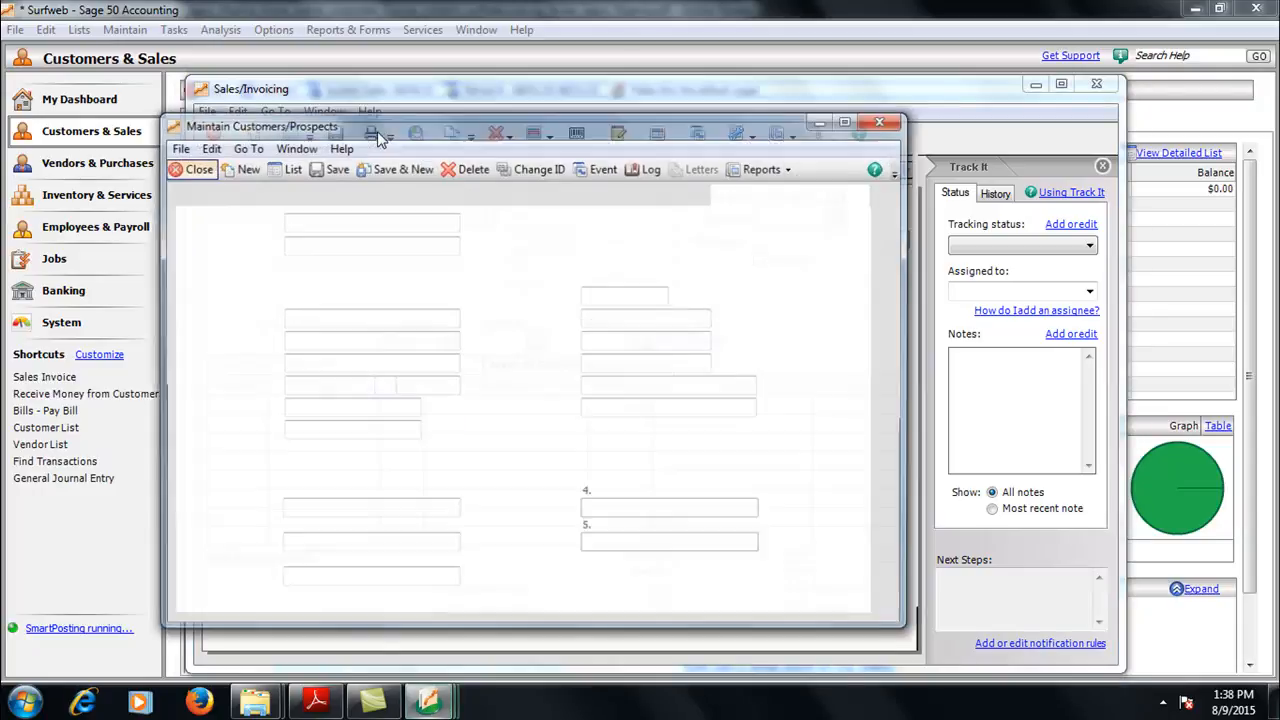
{"action": "left_click", "coordinate": [883, 121]}
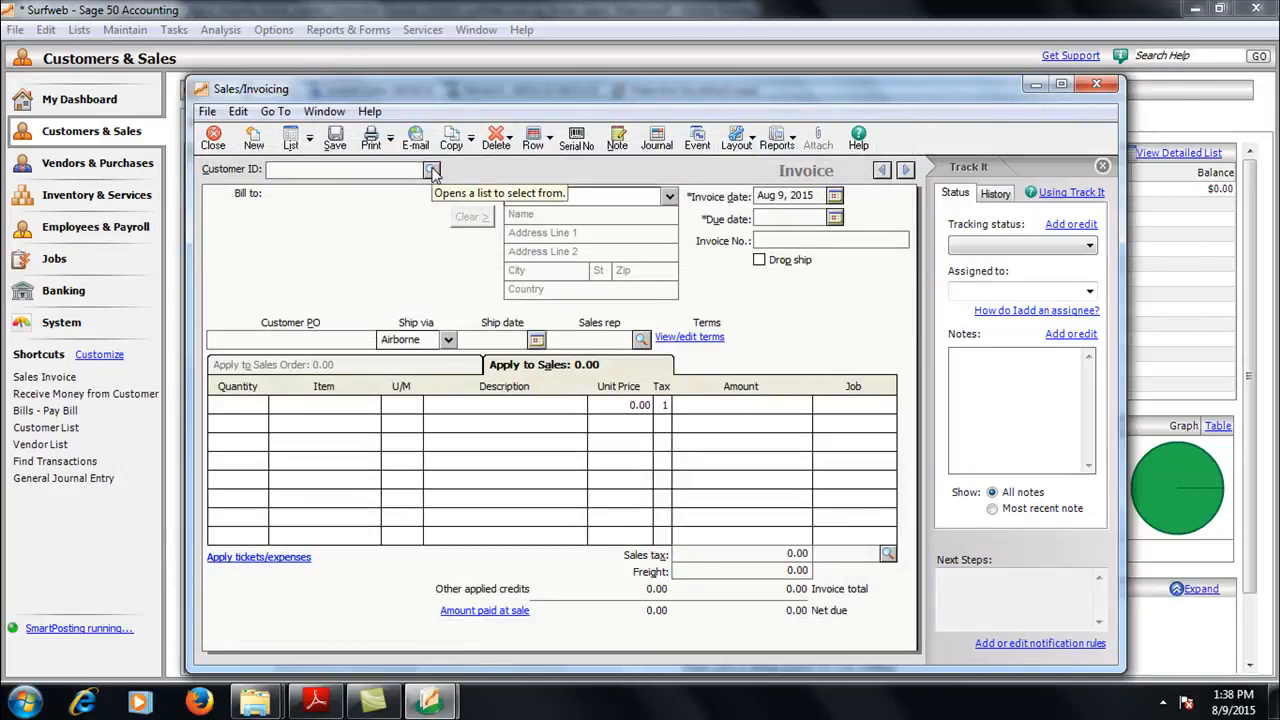
Step: Select the existing customer for the invoice and set the invoice number to 564768
{"action": "left_click", "coordinate": [431, 170]}
{"action": "double_click", "coordinate": [390, 190]}
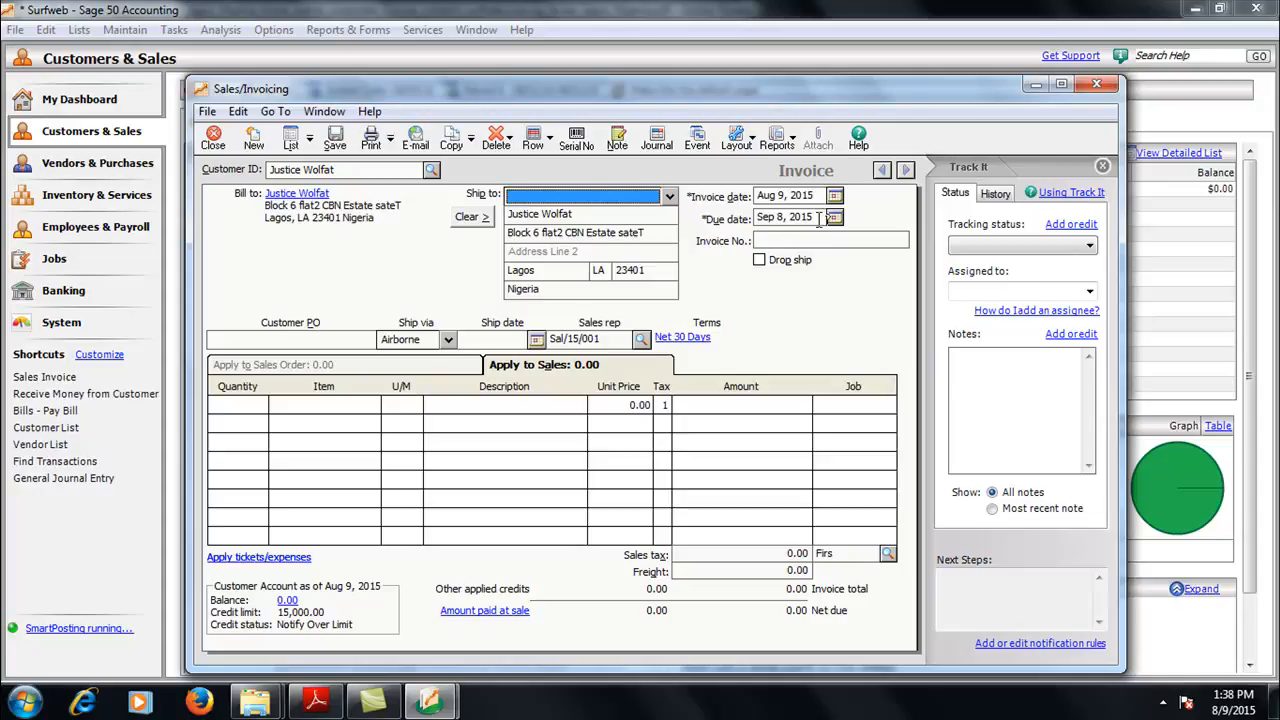
{"action": "left_click", "coordinate": [789, 238]}
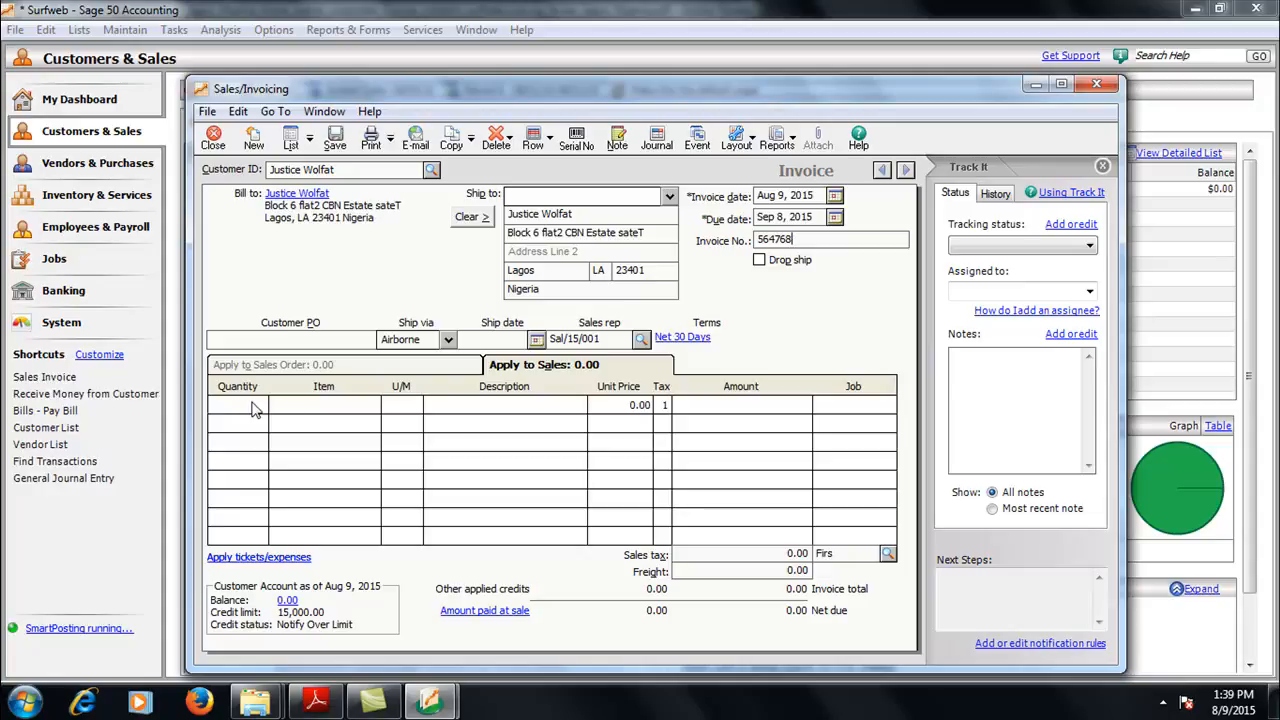
{"action": "left_click", "coordinate": [252, 408]}
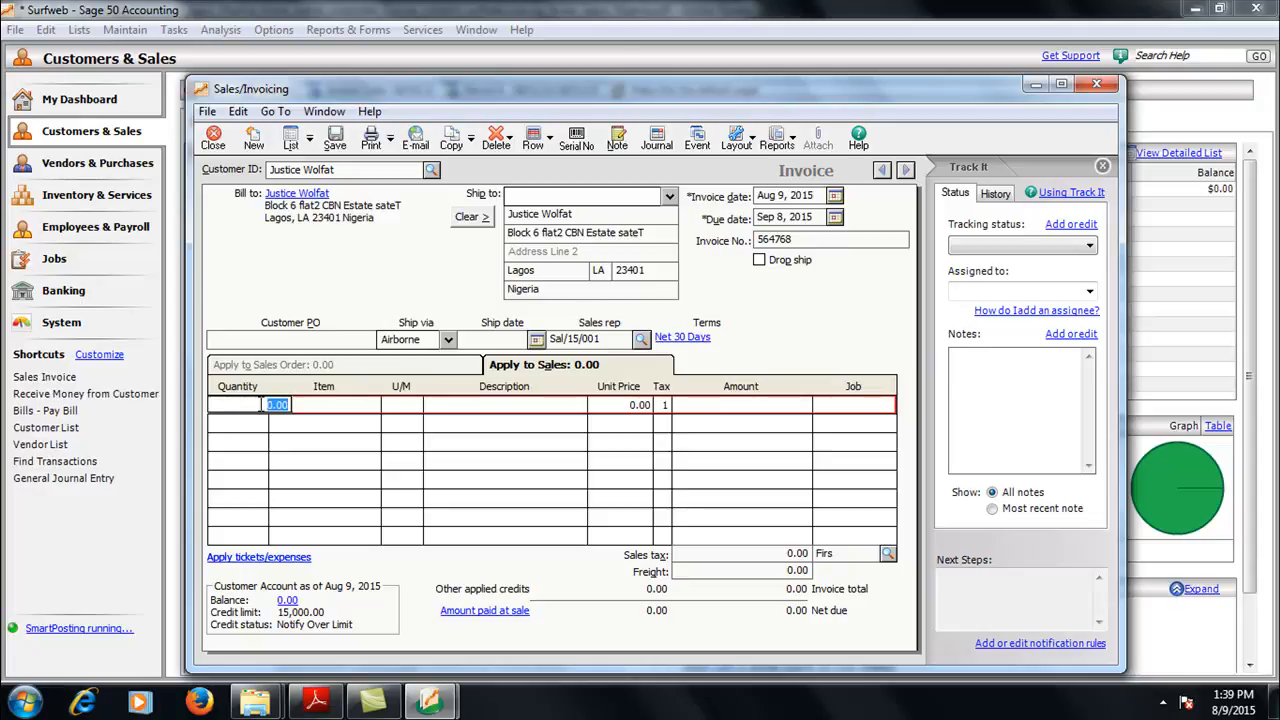
{"action": "left_click", "coordinate": [335, 403]}
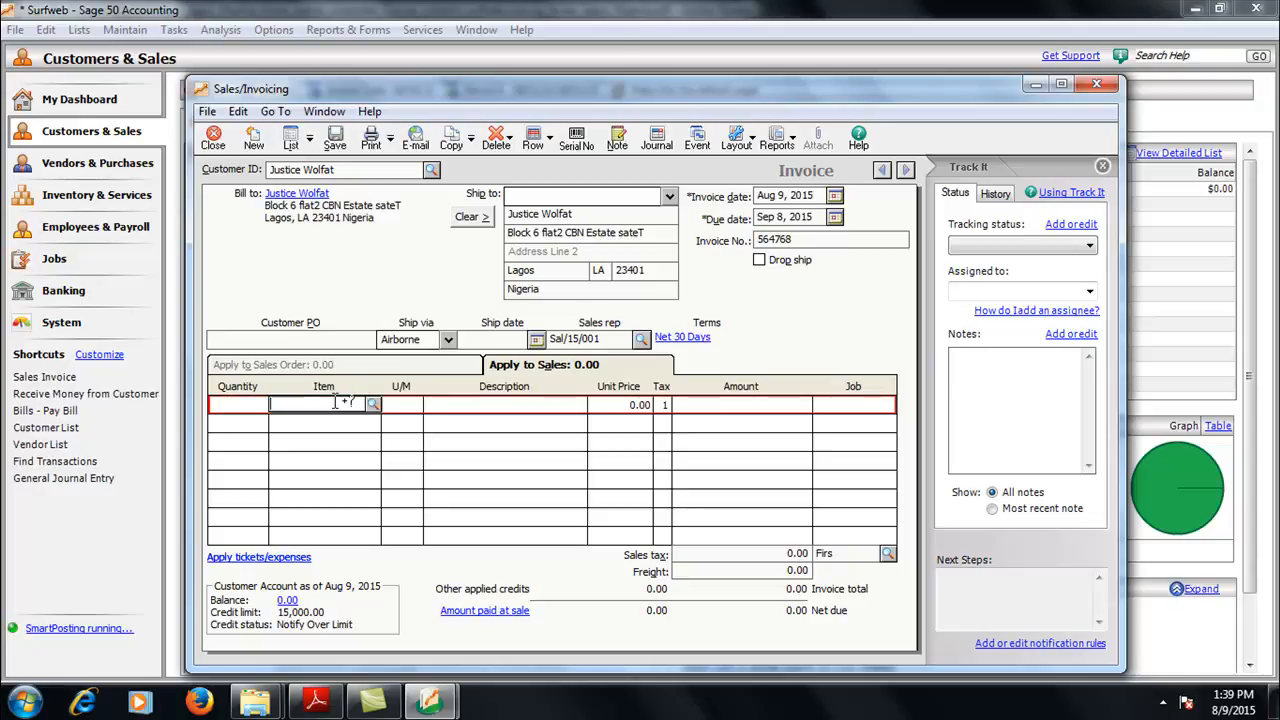
{"action": "left_click", "coordinate": [500, 405]}
{"action": "left_click", "coordinate": [770, 405]}
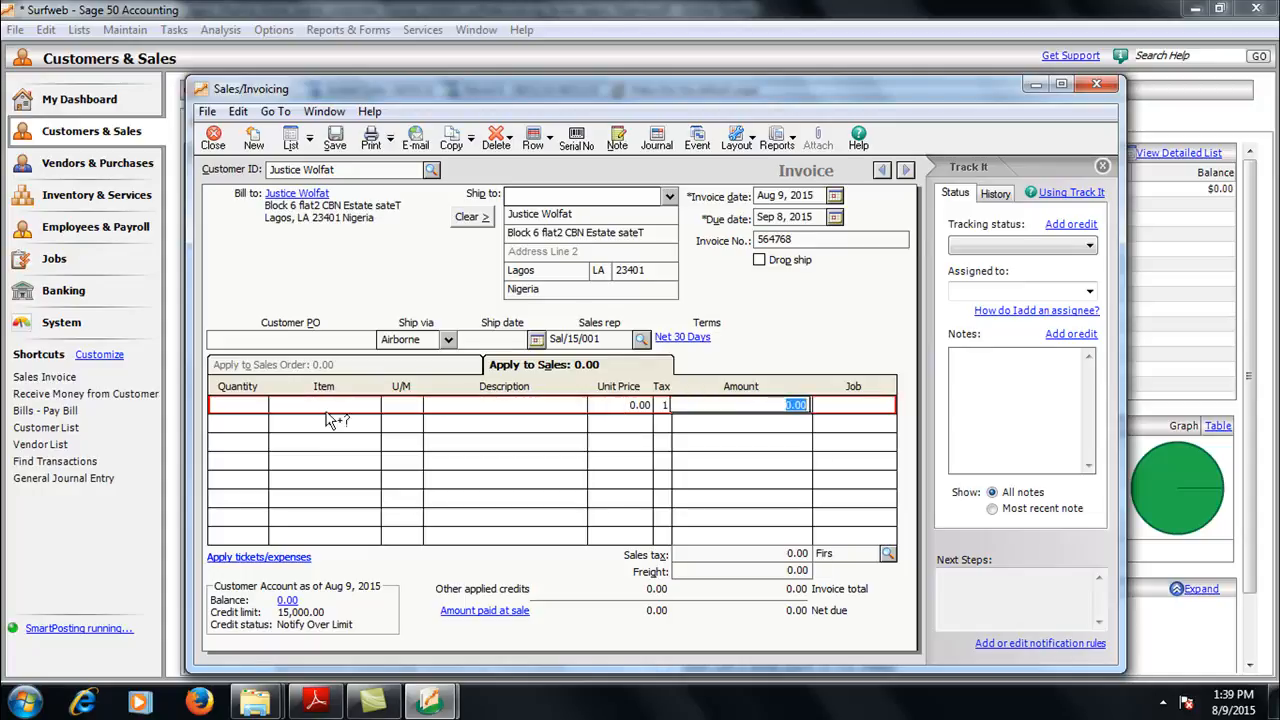
Step: Add the Sage 50 Accounting item to the first line of the invoice
{"action": "left_click", "coordinate": [245, 405]}
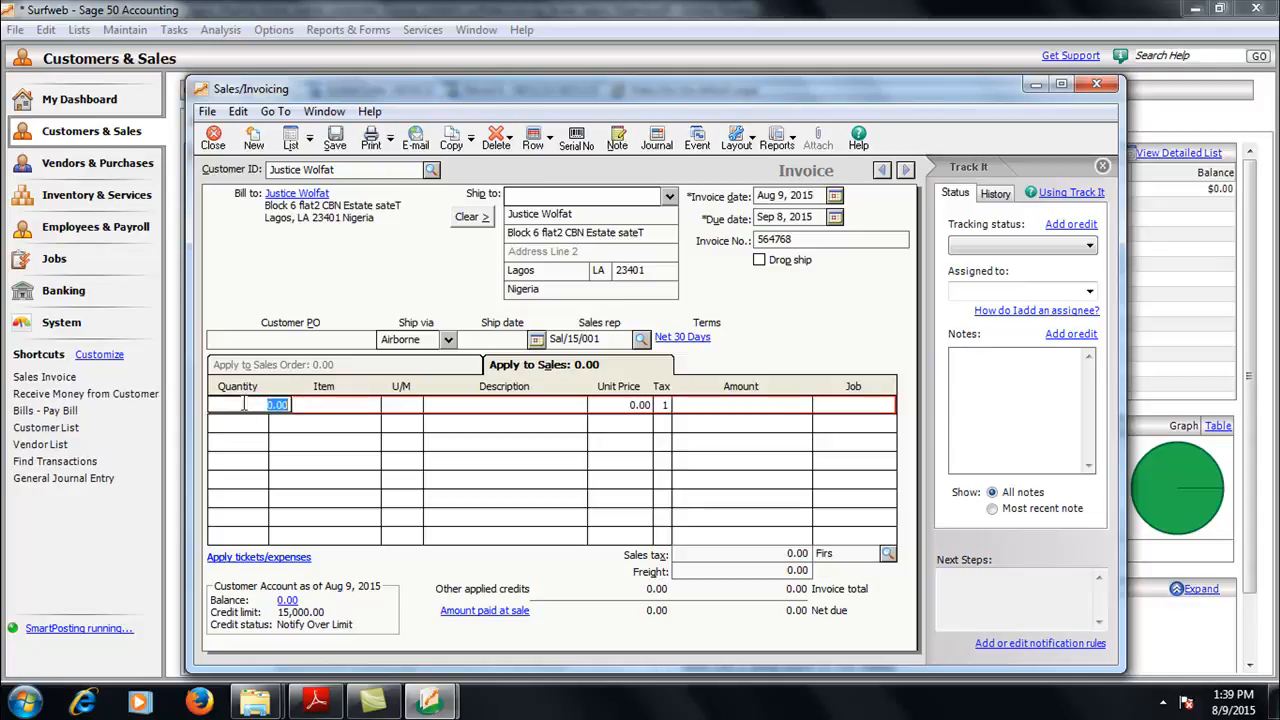
{"action": "left_click", "coordinate": [345, 405]}
{"action": "left_click", "coordinate": [373, 405]}
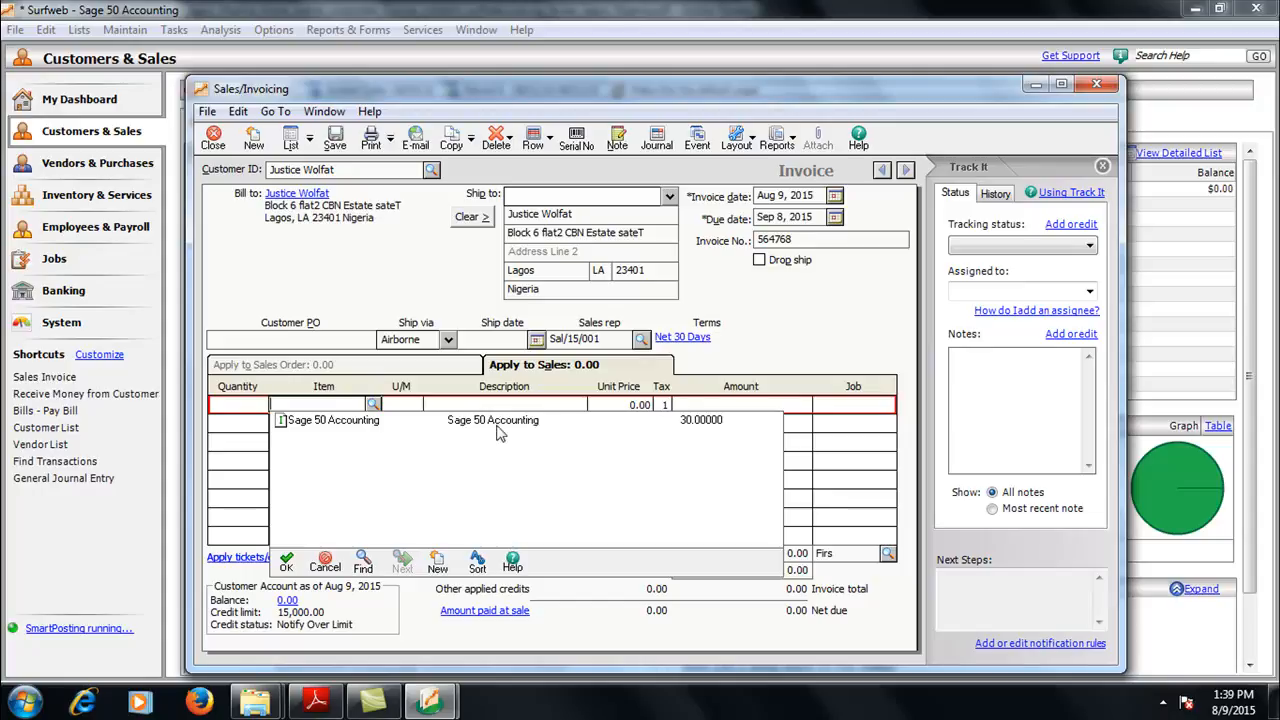
{"action": "double_click", "coordinate": [458, 428]}
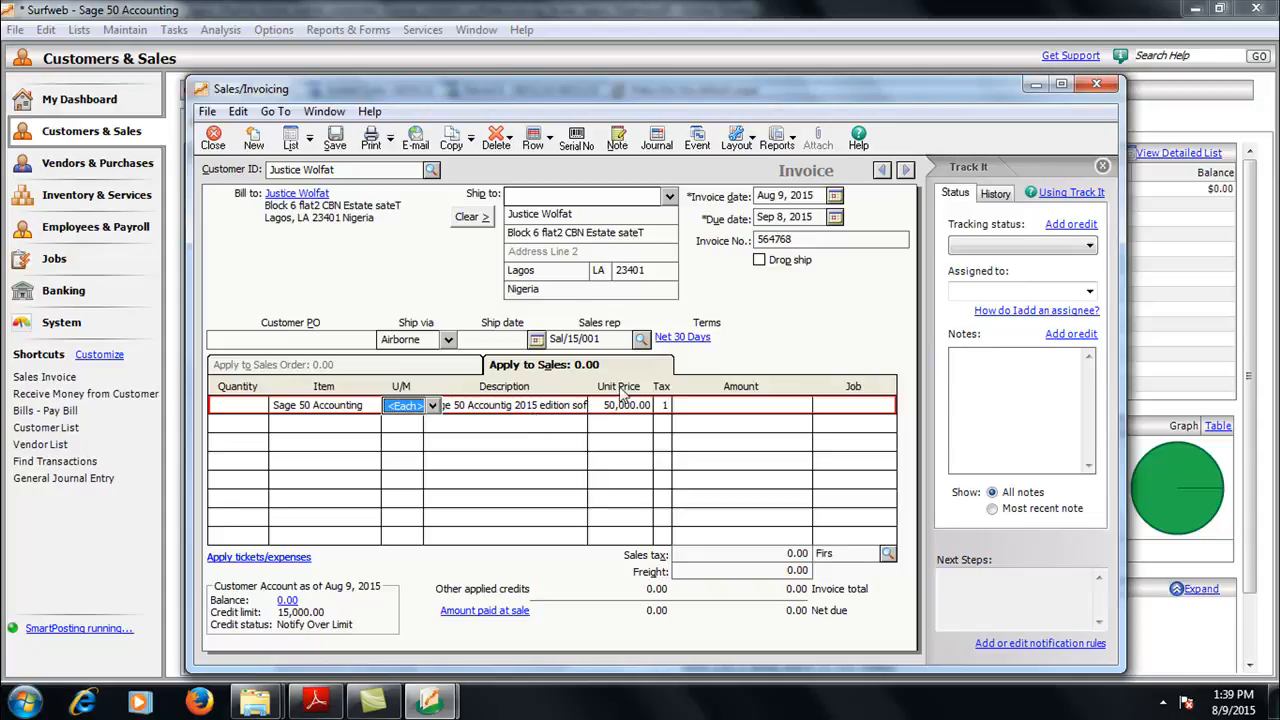
Step: Try quantities of 2 and 3 on the Sage 50 Accounting line
{"action": "left_click", "coordinate": [237, 405]}
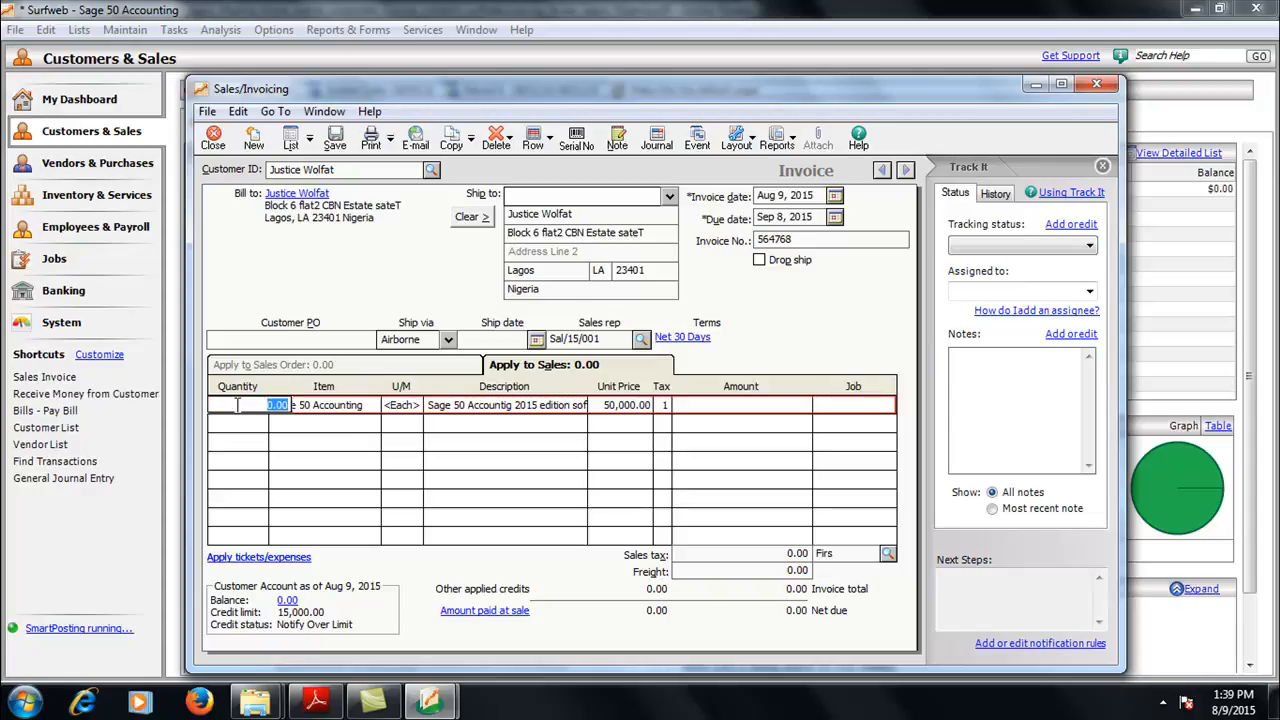
{"action": "type", "text": "1"}
{"action": "key", "text": "BackSpace"}
{"action": "type", "text": "2"}
{"action": "key", "text": "Tab"}
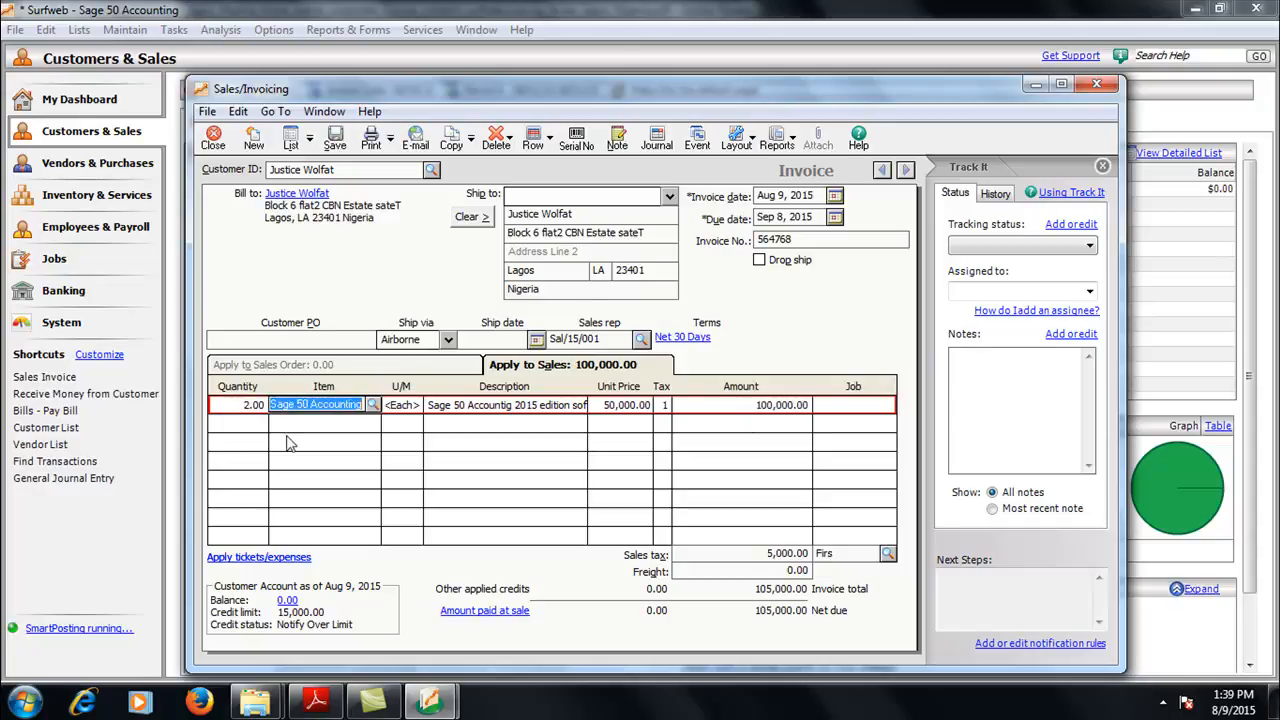
{"action": "left_click", "coordinate": [260, 405]}
{"action": "type", "text": "3"}
{"action": "key", "text": "Tab"}
Step: Set the quantity of the Sage 50 Accounting line to 1
{"action": "left_click", "coordinate": [255, 405]}
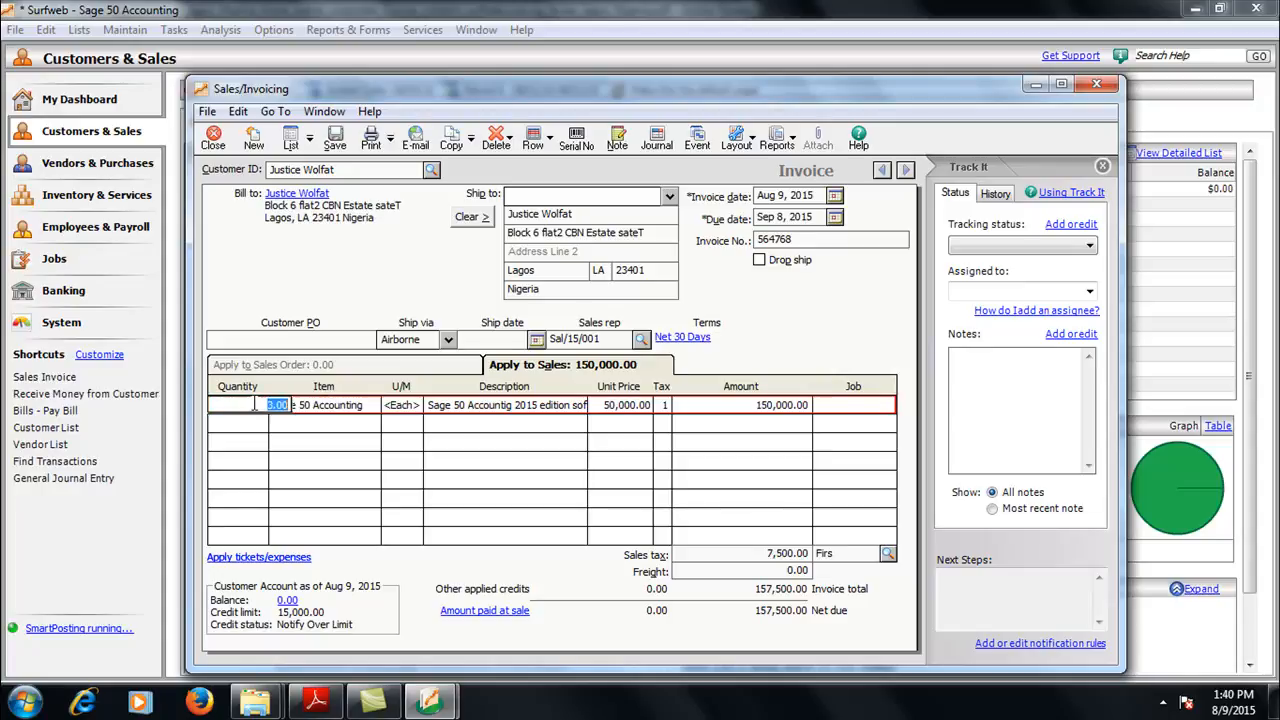
{"action": "type", "text": "1"}
{"action": "key", "text": "Tab"}
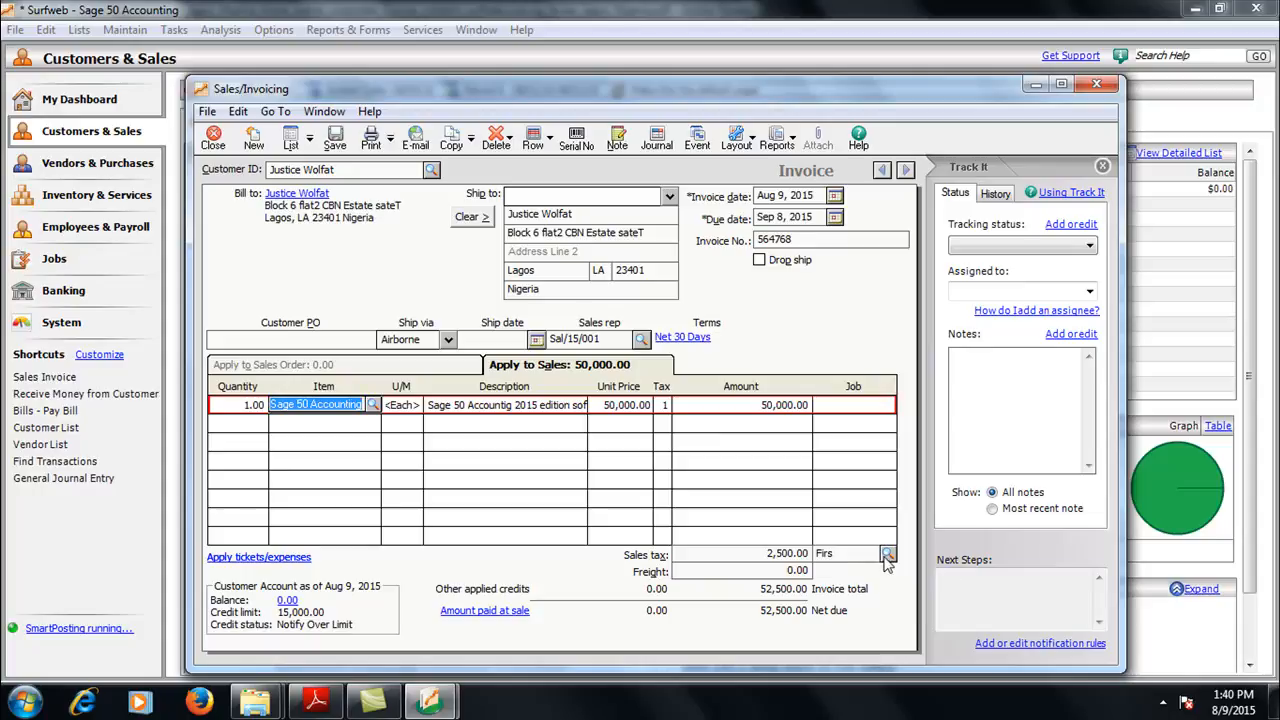
Step: Clear the invoice's sales tax amount and reapply the tax with the Firs tax code
{"action": "left_click", "coordinate": [801, 553]}
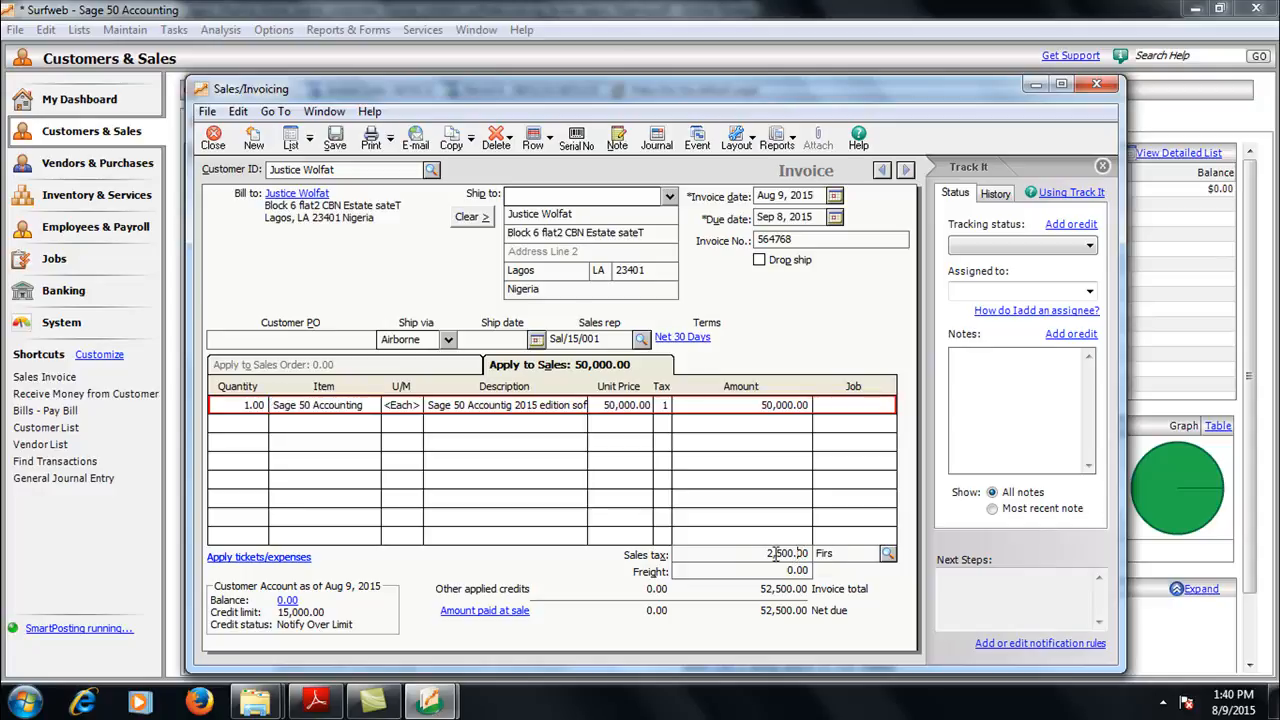
{"action": "double_click", "coordinate": [801, 553]}
{"action": "key", "text": "BackSpace"}
{"action": "left_click", "coordinate": [672, 517]}
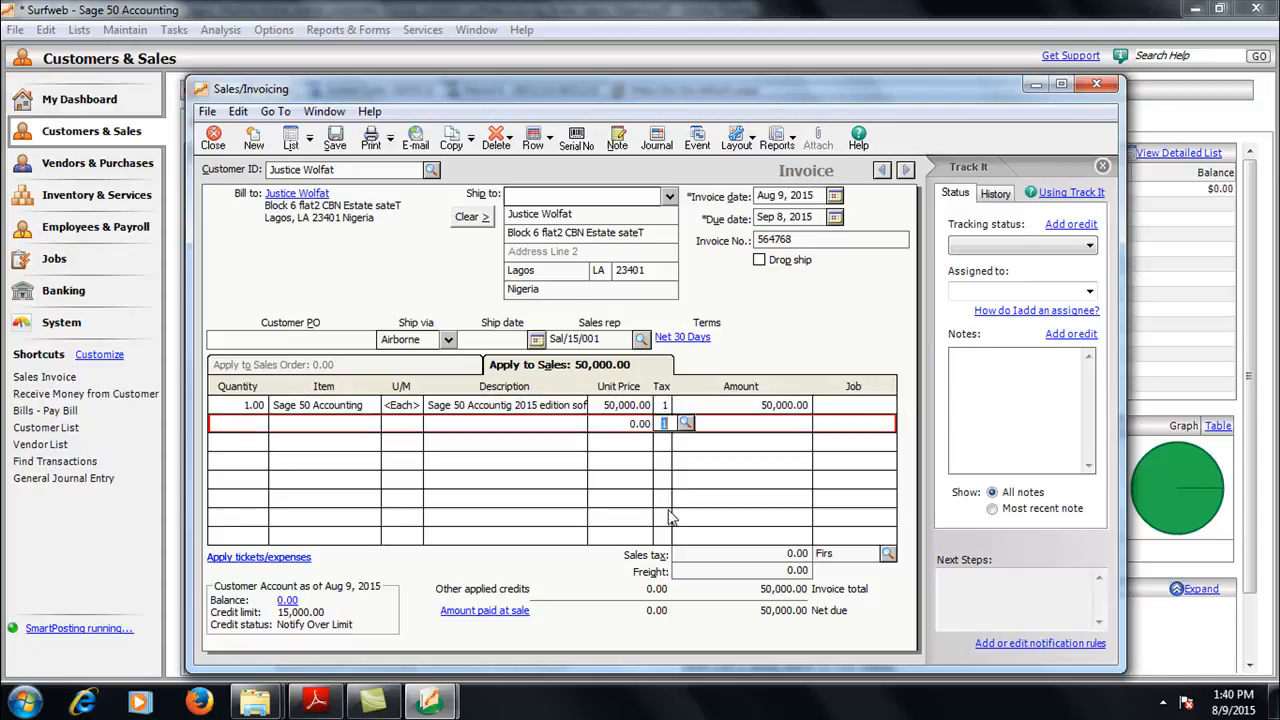
{"action": "left_click", "coordinate": [887, 555]}
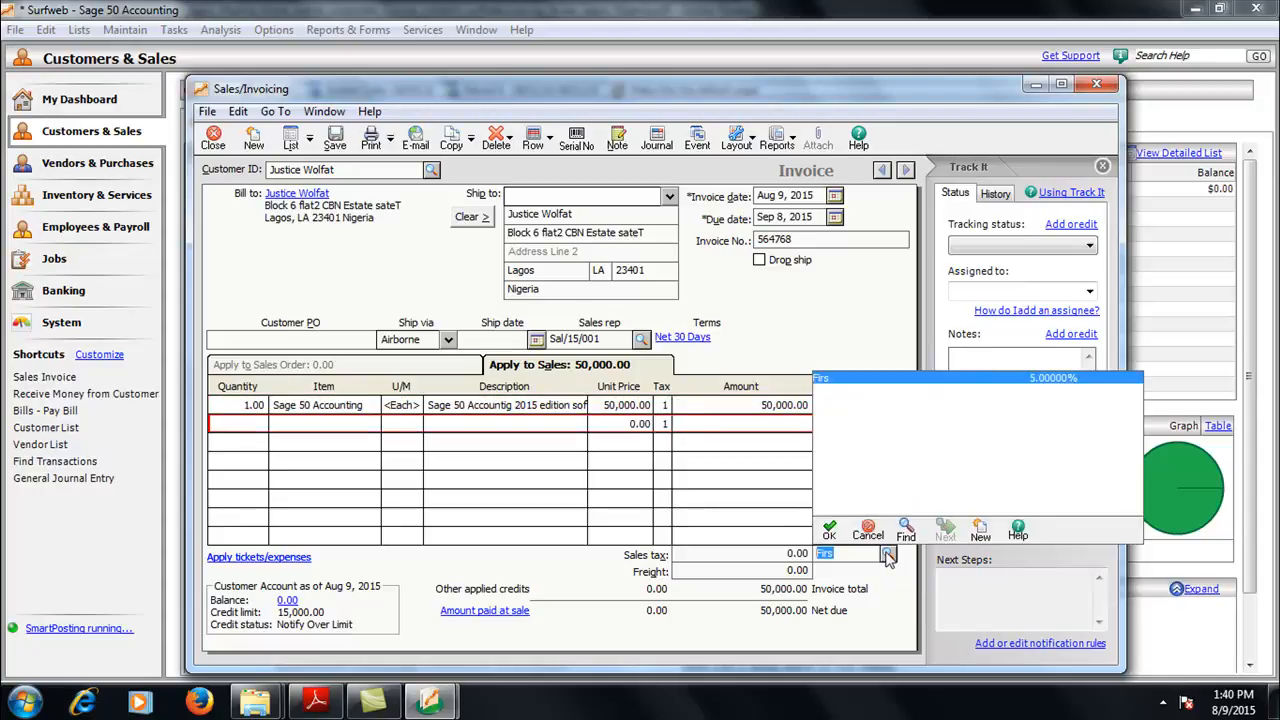
{"action": "double_click", "coordinate": [853, 377]}
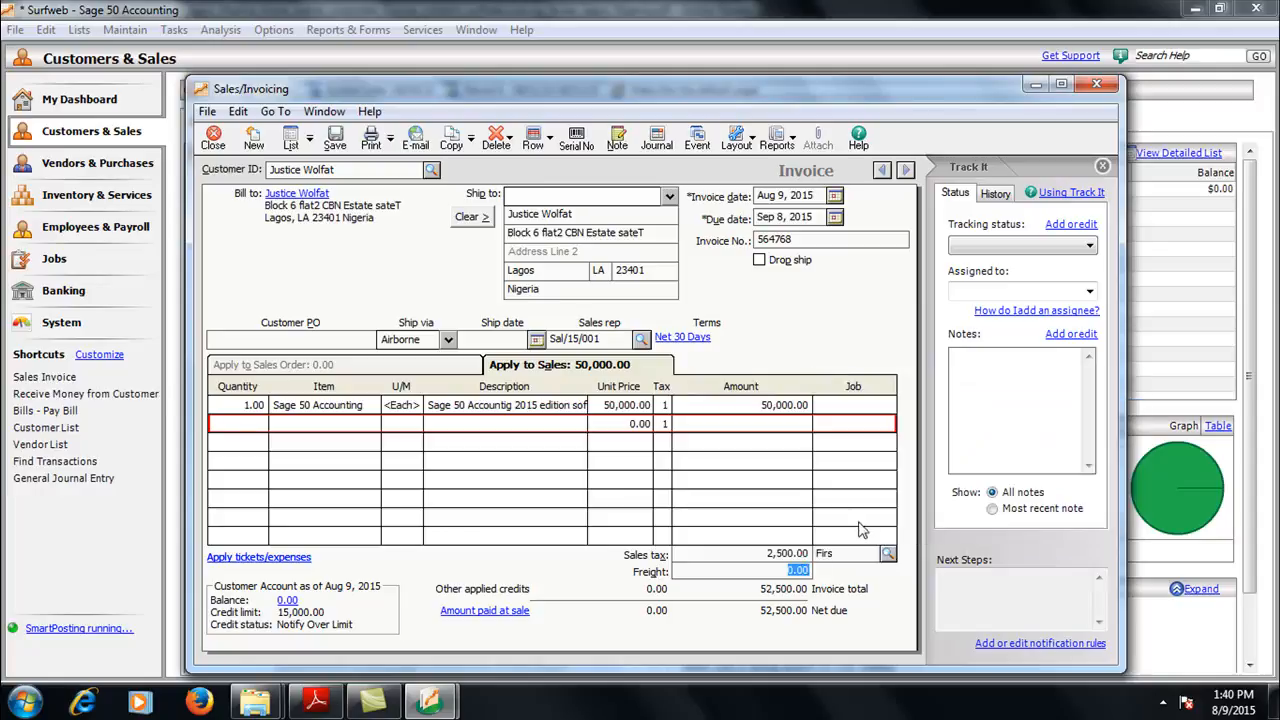
{"action": "left_click", "coordinate": [887, 555]}
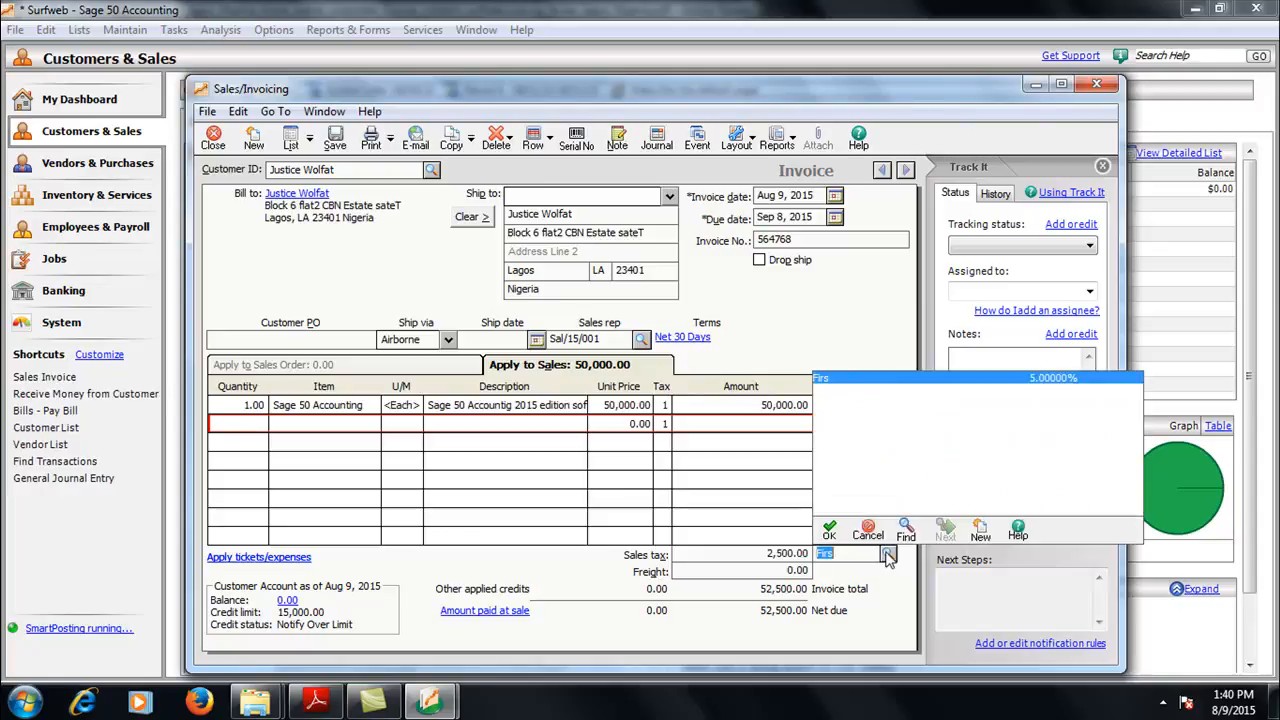
{"action": "double_click", "coordinate": [926, 383]}
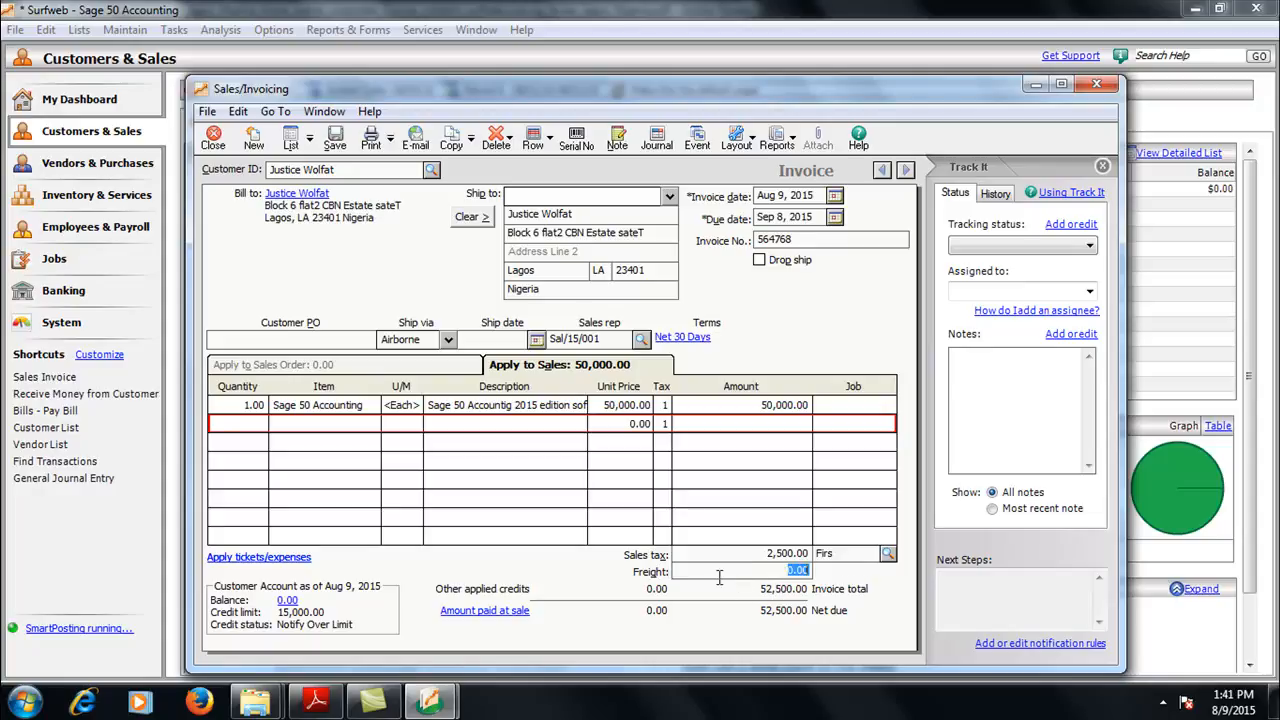
Step: Try a freight charge of 5000 on the invoice and remove it again
{"action": "type", "text": "5000"}
{"action": "key", "text": "Tab"}
{"action": "key", "text": "Tab"}
{"action": "left_click_drag", "start_coordinate": [766, 569], "coordinate": [872, 576]}
{"action": "key", "text": "Delete"}
{"action": "key", "text": "Tab"}
Step: Save the invoice, accepting that it exceeds the customer's credit limit, and close the Sales/Invoicing form
{"action": "left_click", "coordinate": [333, 142]}
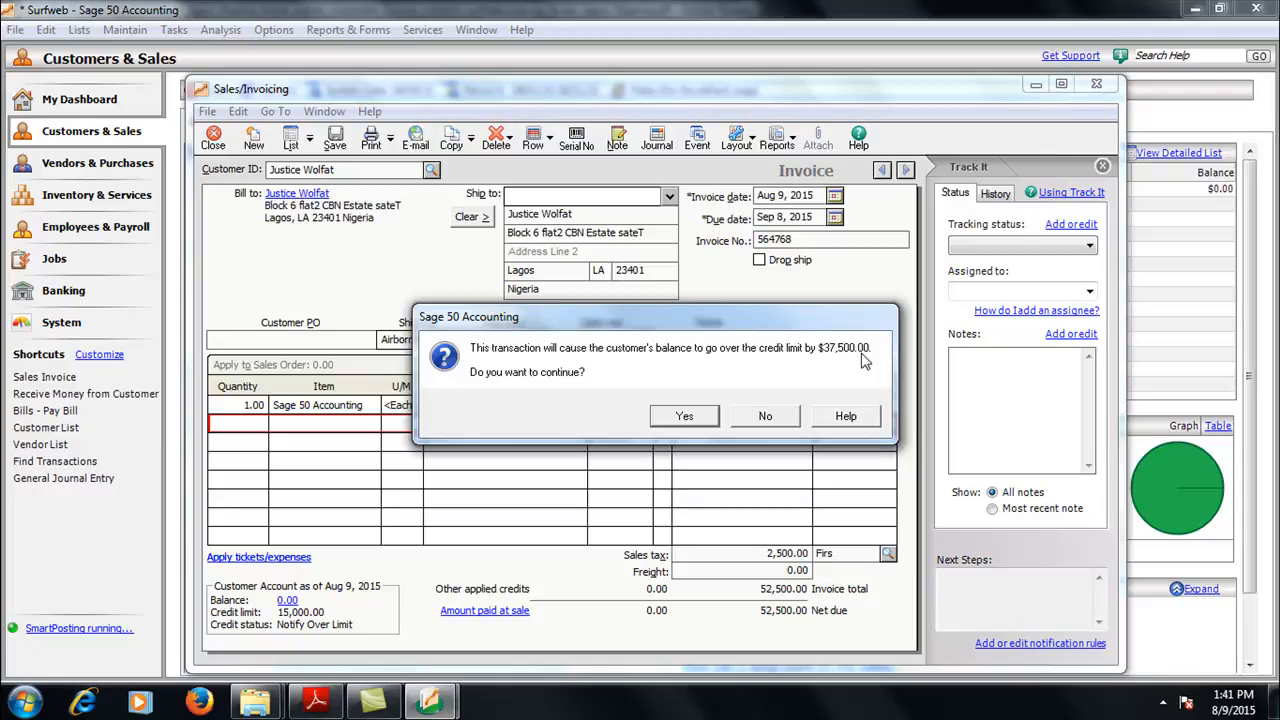
{"action": "left_click", "coordinate": [671, 421]}
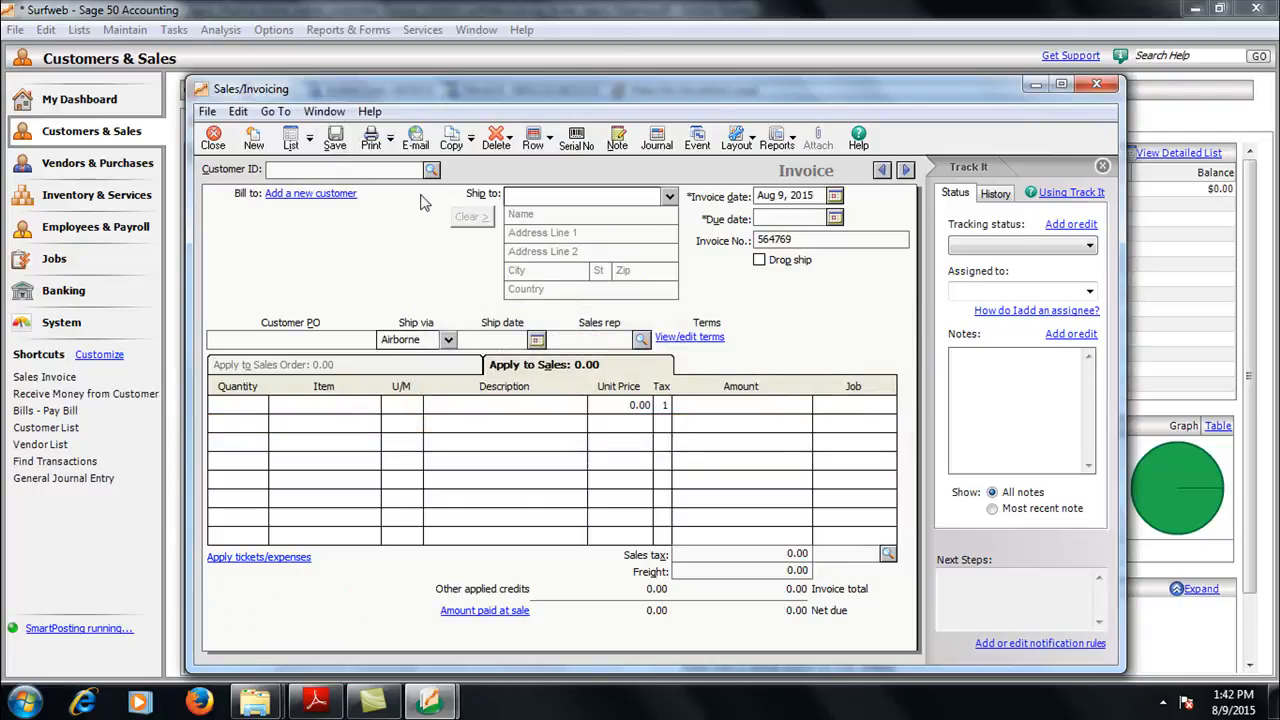
{"action": "left_click", "coordinate": [214, 138]}
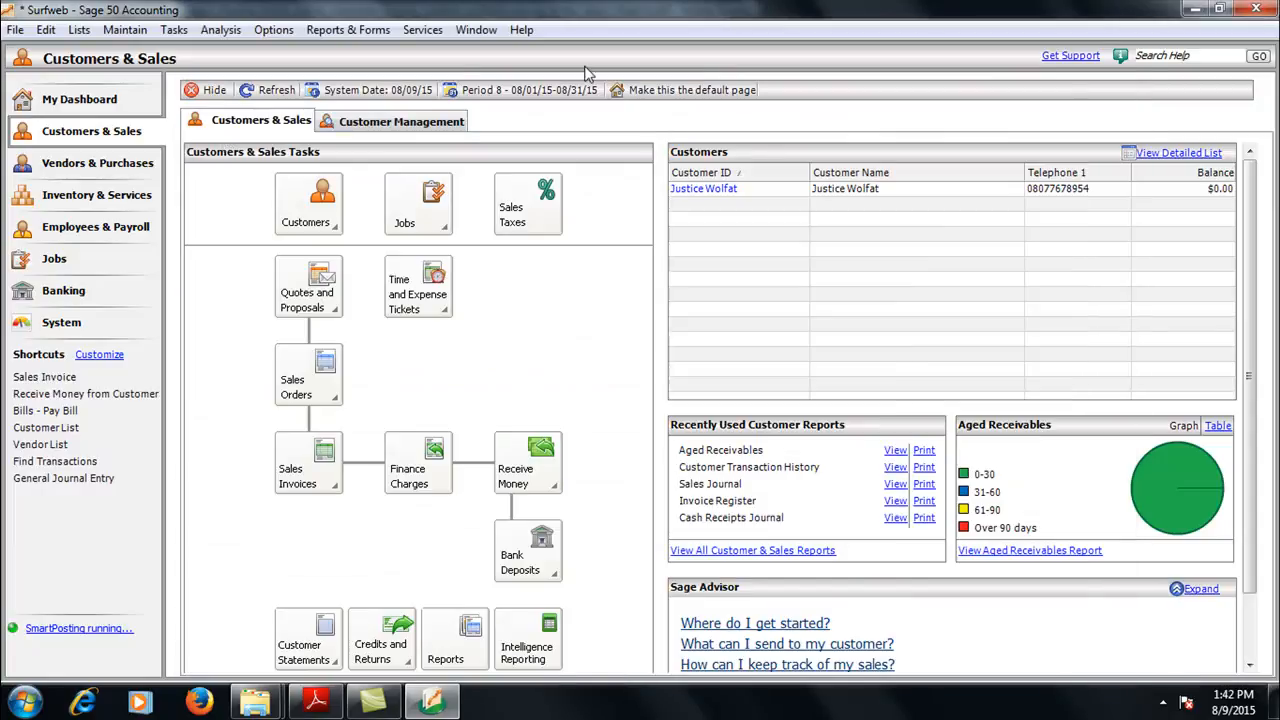
Step: Open the invoiced customer's record in Maintain Customers/Prospects and review its Sales Info and History pages
{"action": "left_click", "coordinate": [128, 27]}
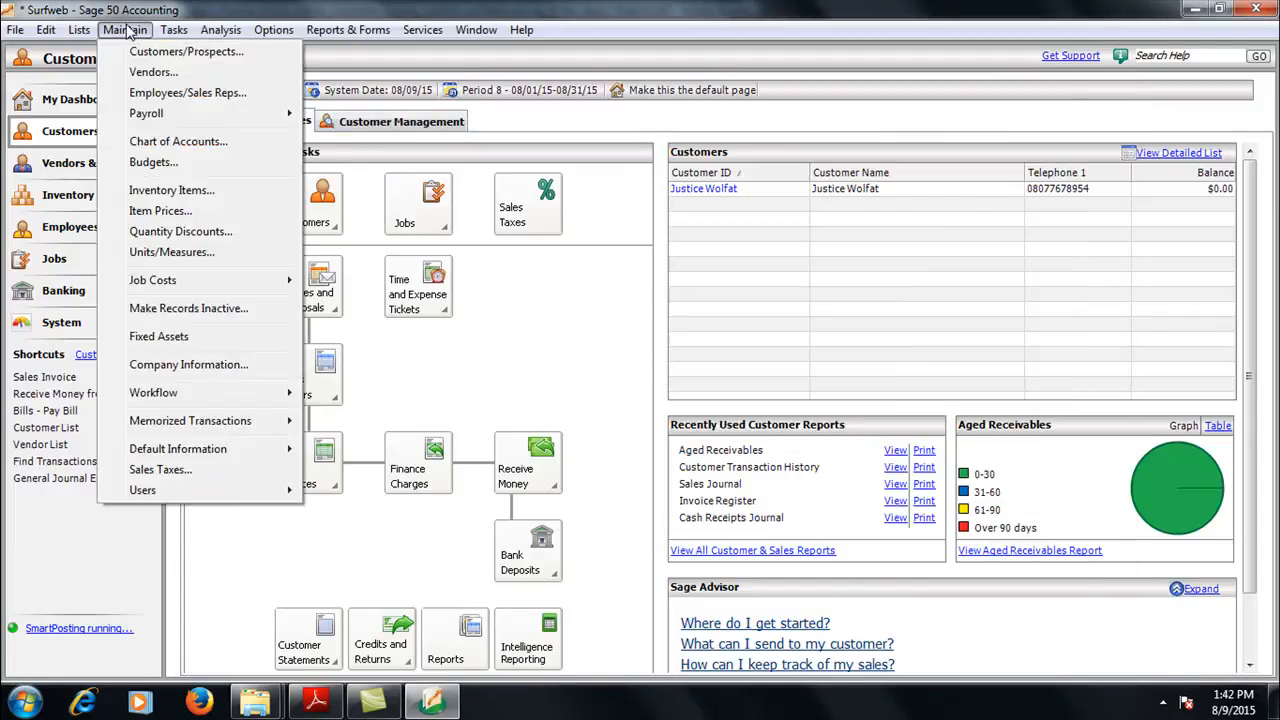
{"action": "left_click", "coordinate": [137, 49]}
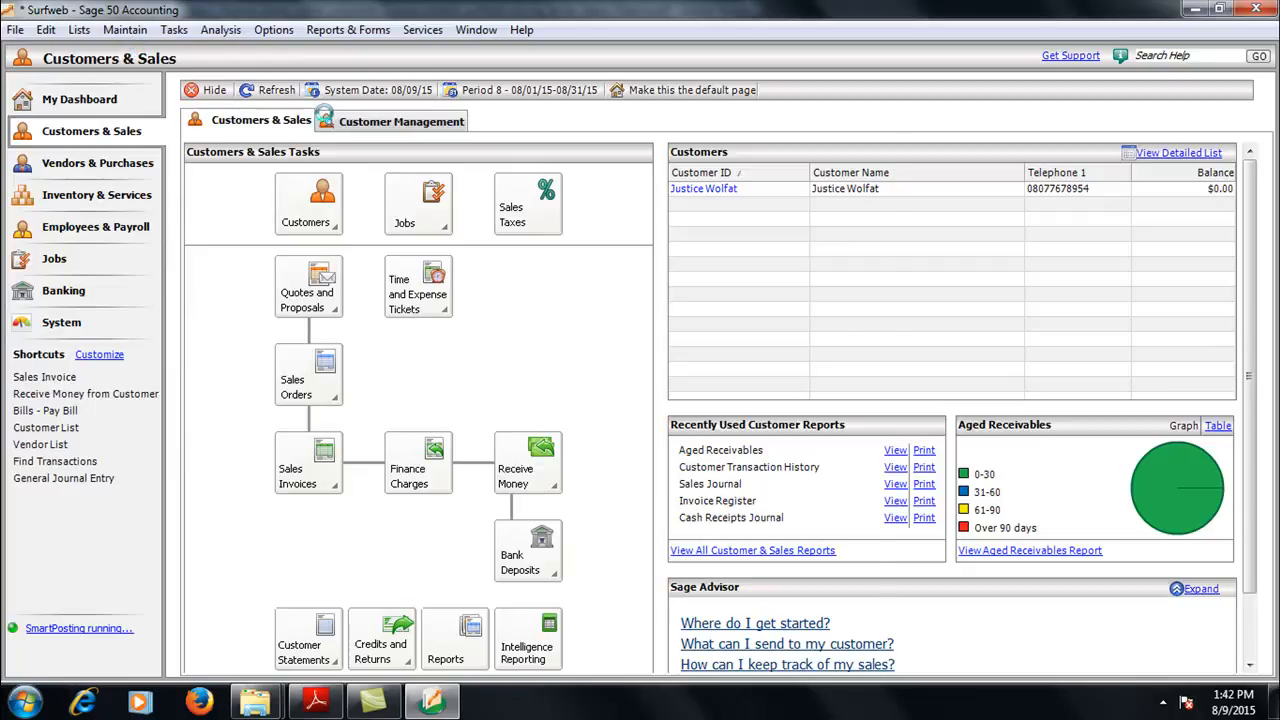
{"action": "left_click", "coordinate": [449, 223]}
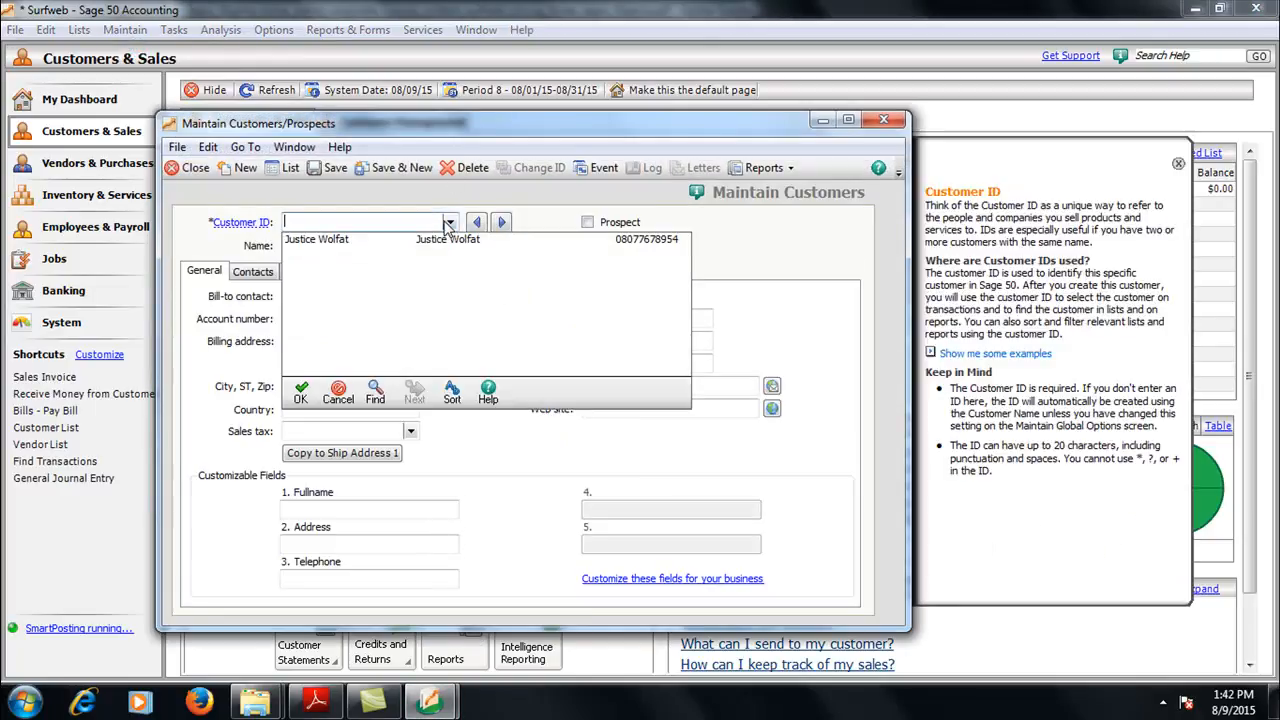
{"action": "left_click", "coordinate": [430, 240]}
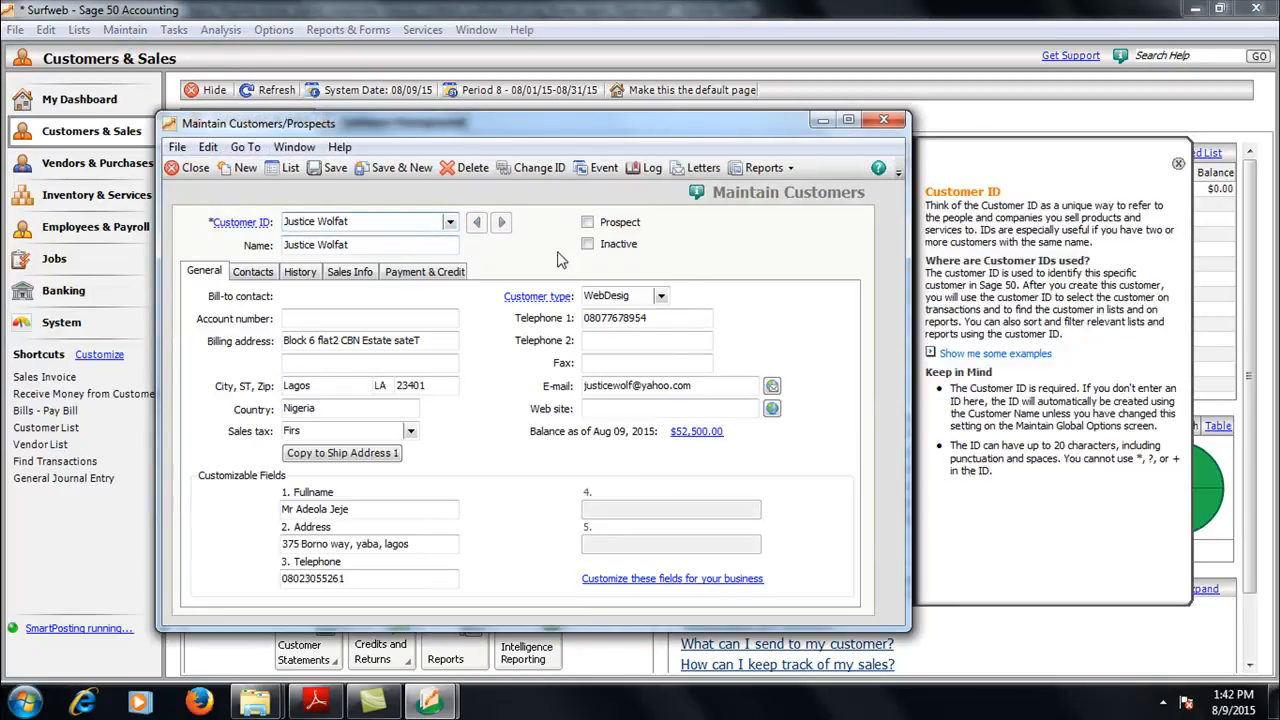
{"action": "left_click", "coordinate": [352, 278]}
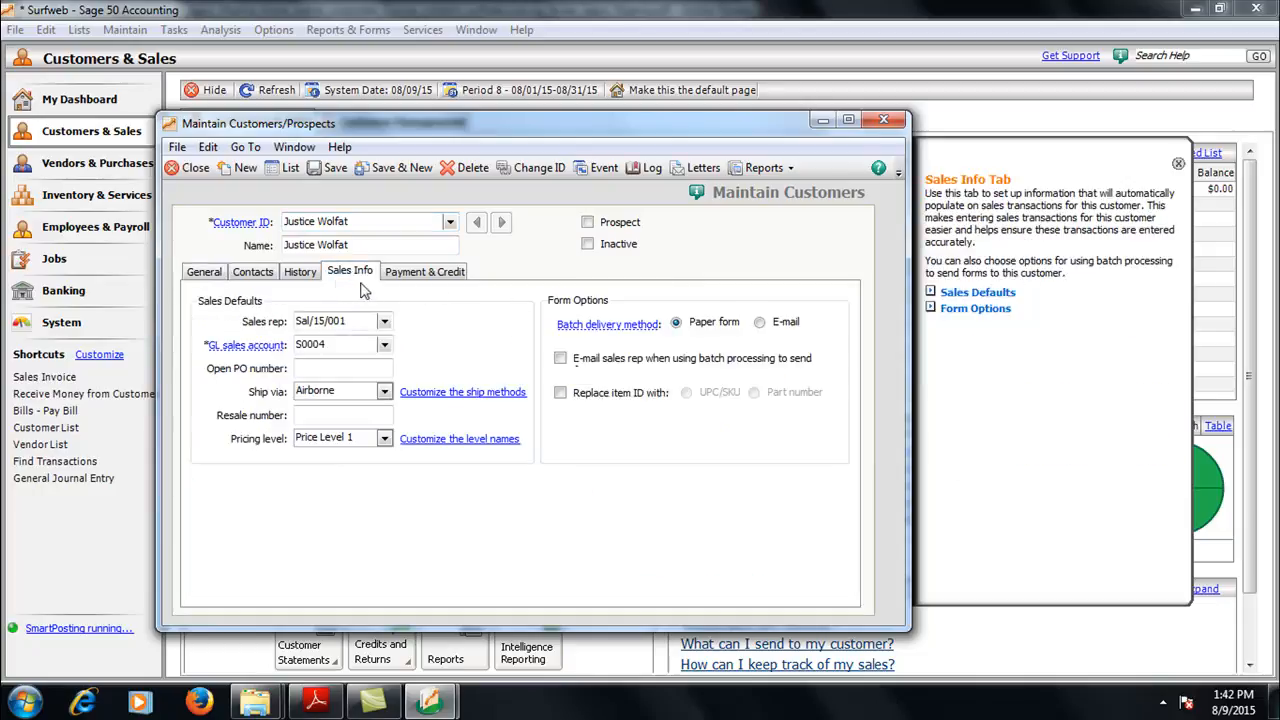
{"action": "left_click", "coordinate": [305, 278]}
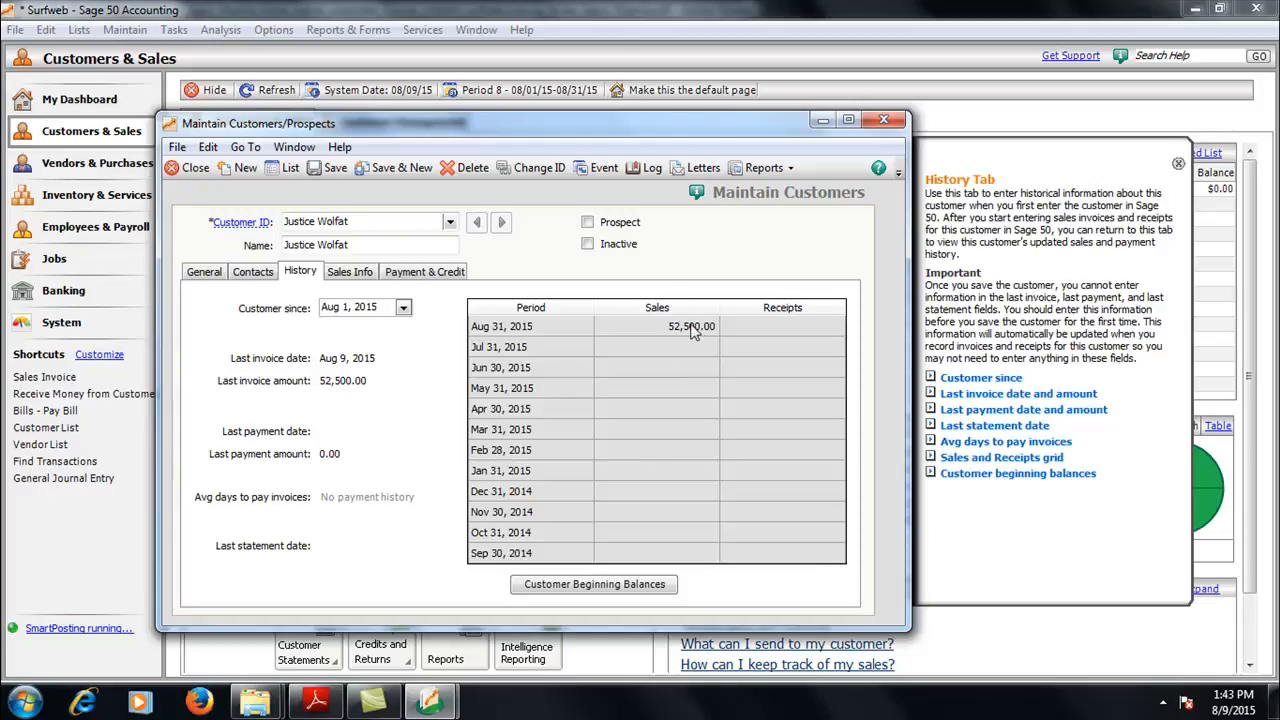
Step: Run the Customer Ledgers report for this customer, inspect the invoice behind its entry, and return to the report
{"action": "left_click", "coordinate": [790, 172]}
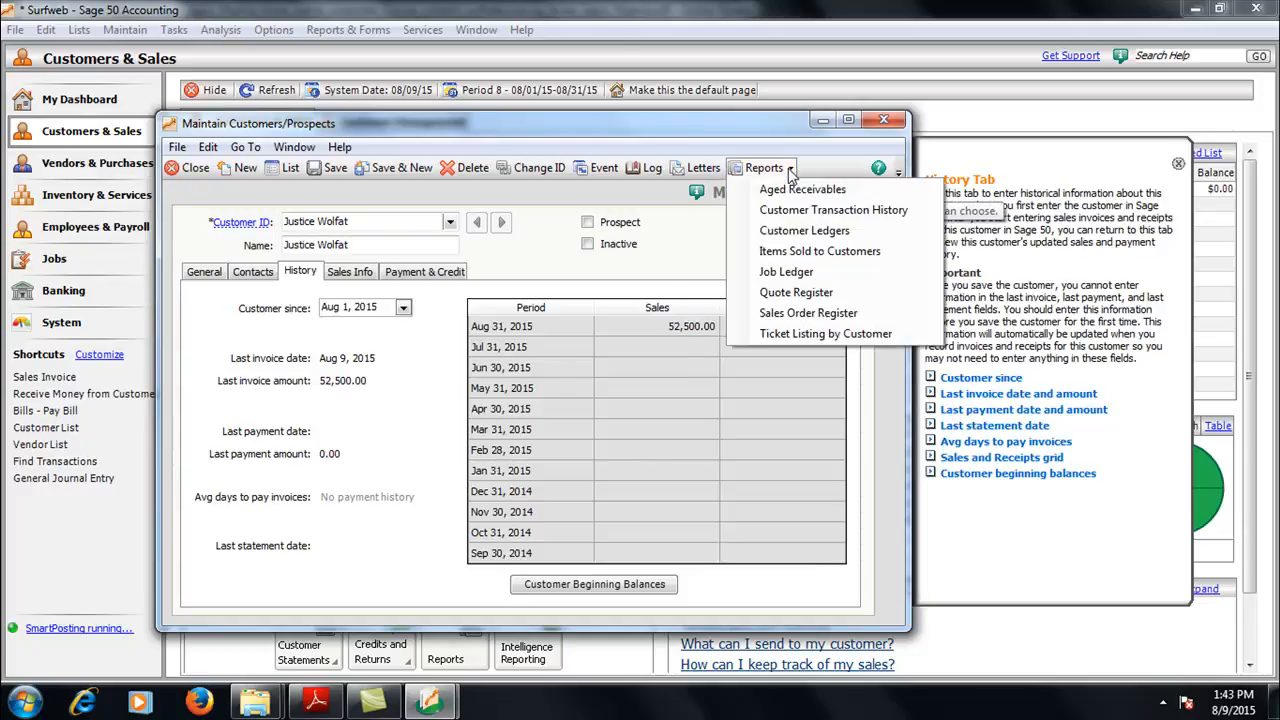
{"action": "left_click", "coordinate": [800, 231]}
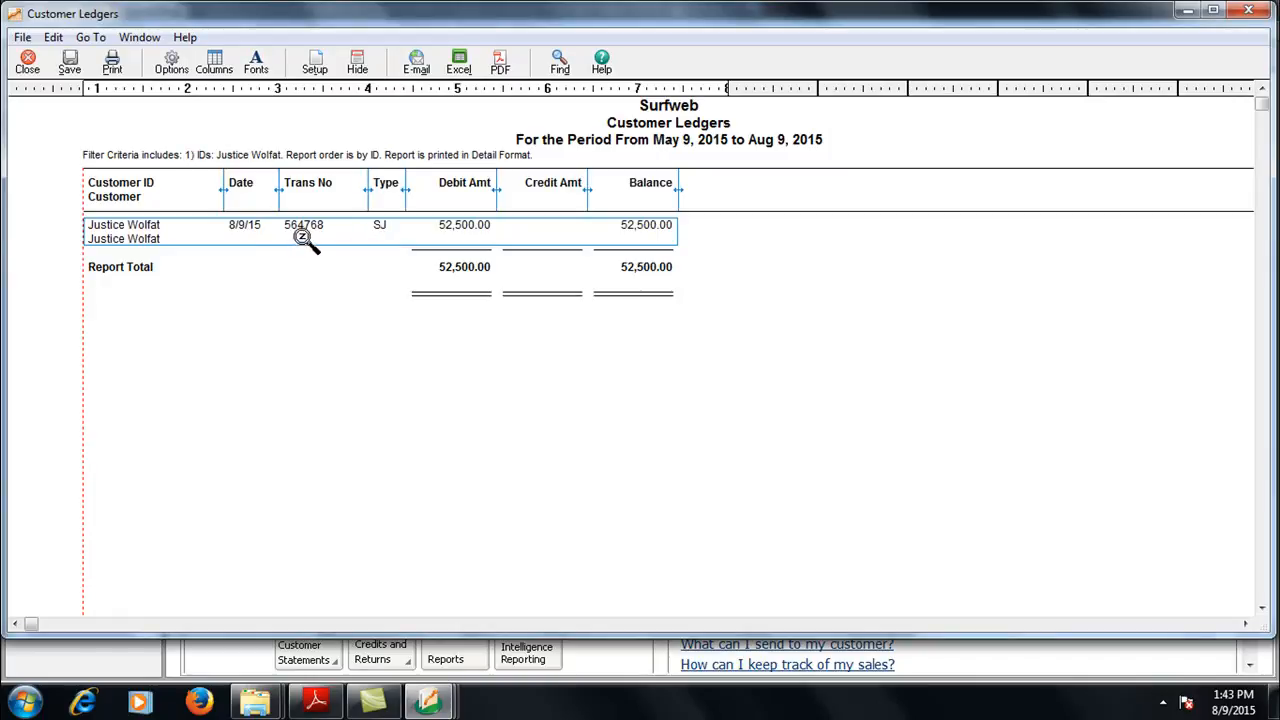
{"action": "double_click", "coordinate": [343, 235]}
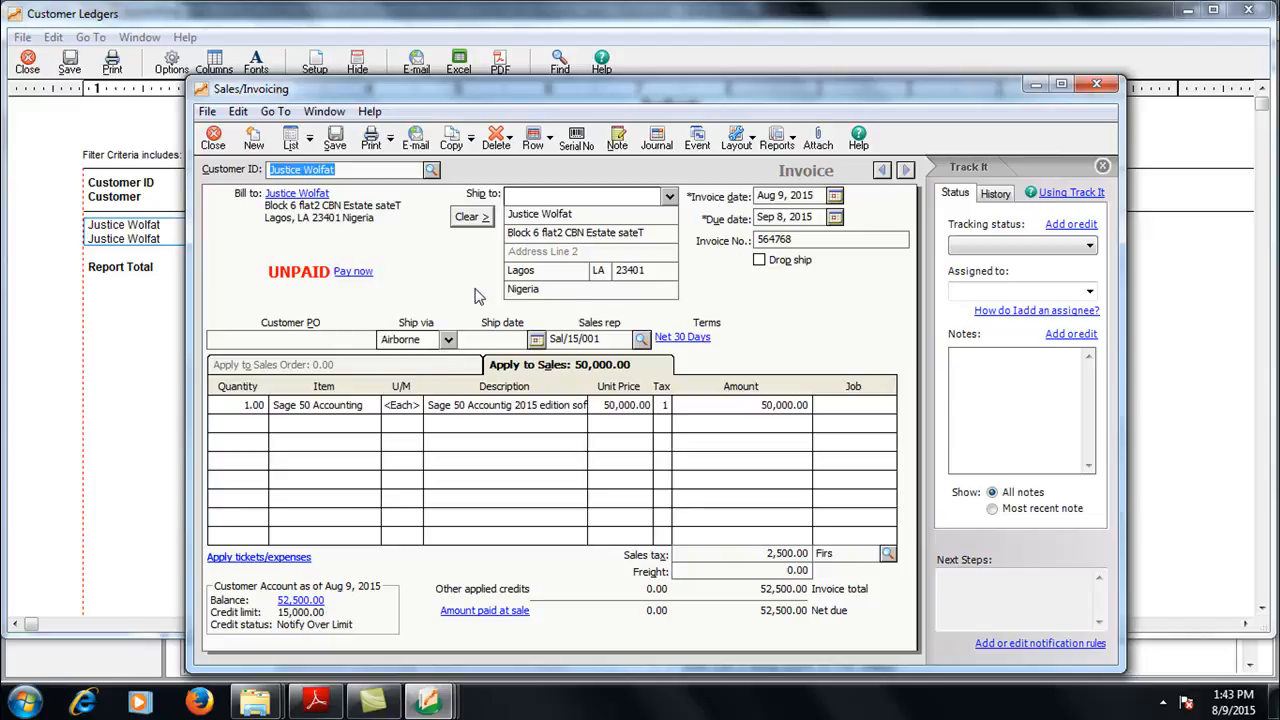
{"action": "left_click", "coordinate": [779, 139]}
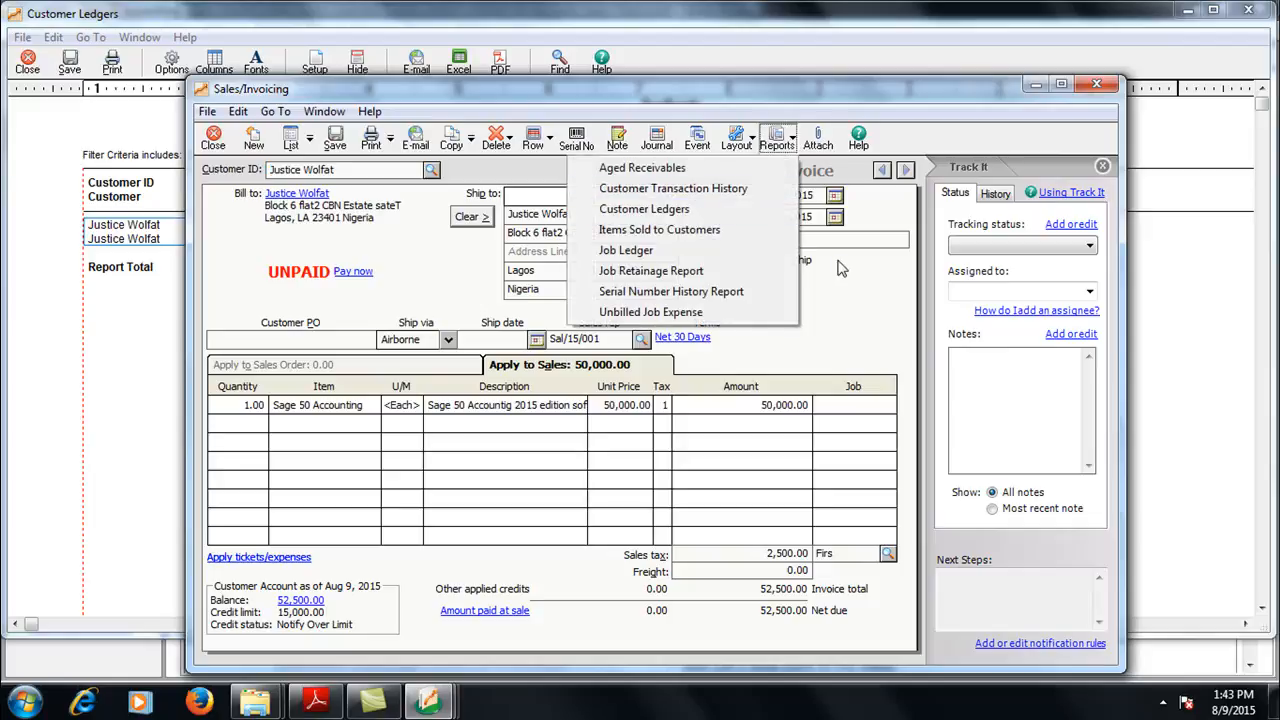
{"action": "left_click", "coordinate": [1102, 85]}
{"action": "left_click", "coordinate": [1102, 85]}
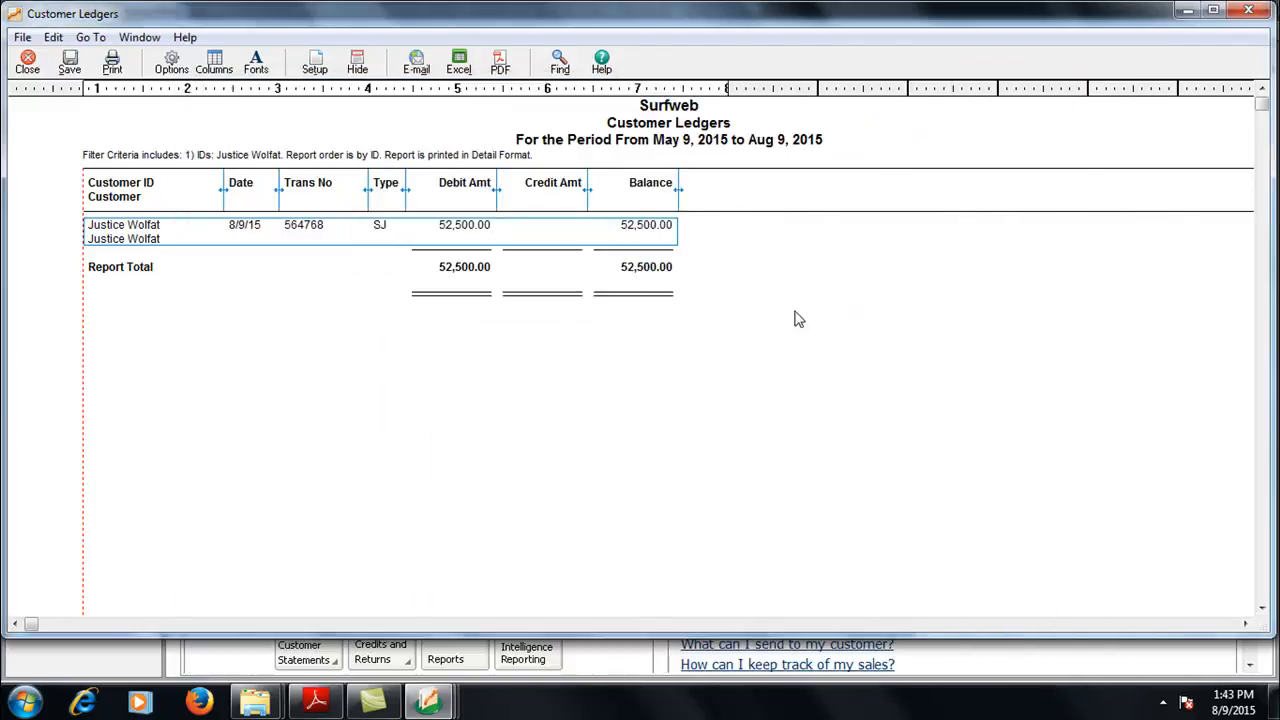